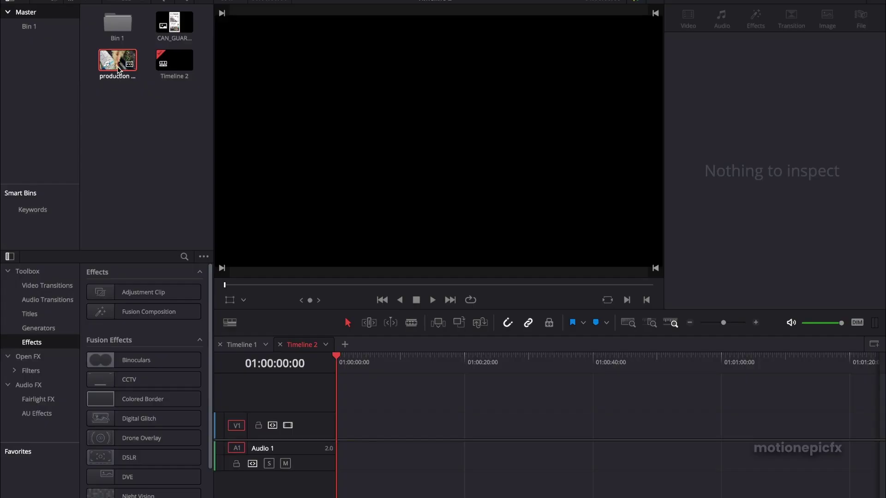
Place the production ID_4884642.mp4 clip at the start of Timeline 2 and trim its end to about 10 seconds.
left_click_drag(118, 66, 330, 431)
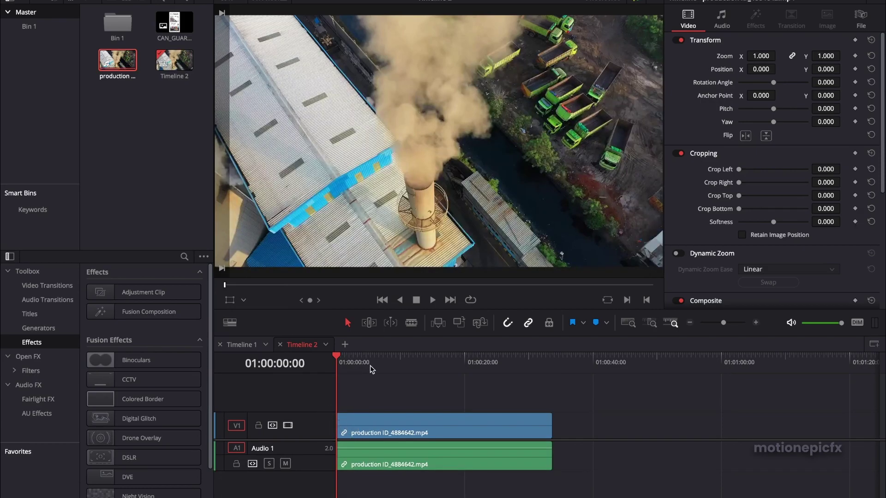
left_click_drag(361, 364, 431, 363)
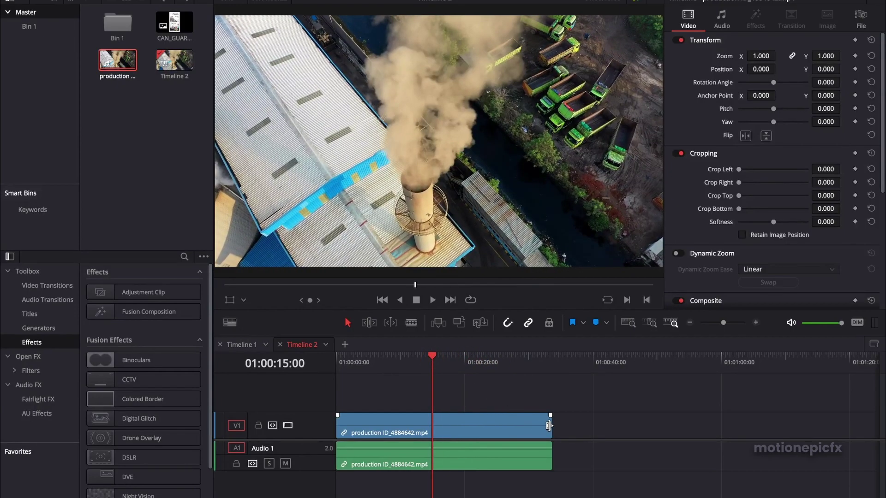
left_click_drag(548, 426, 492, 424)
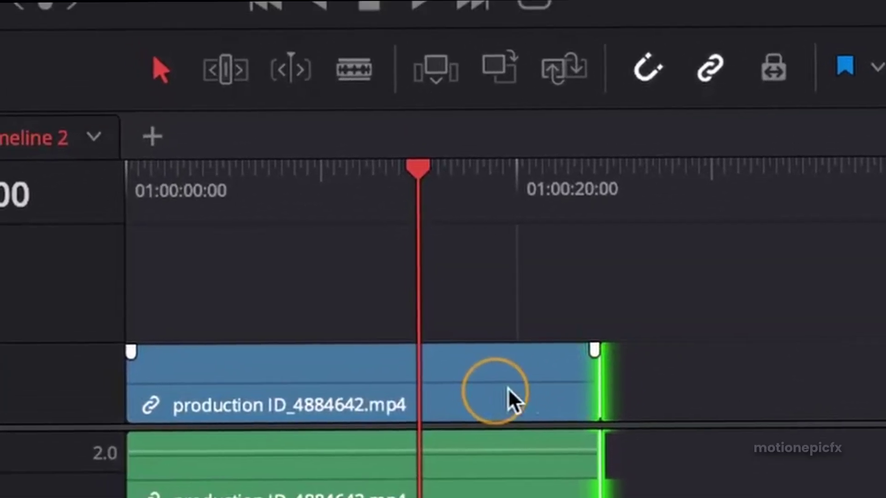
left_click(595, 387)
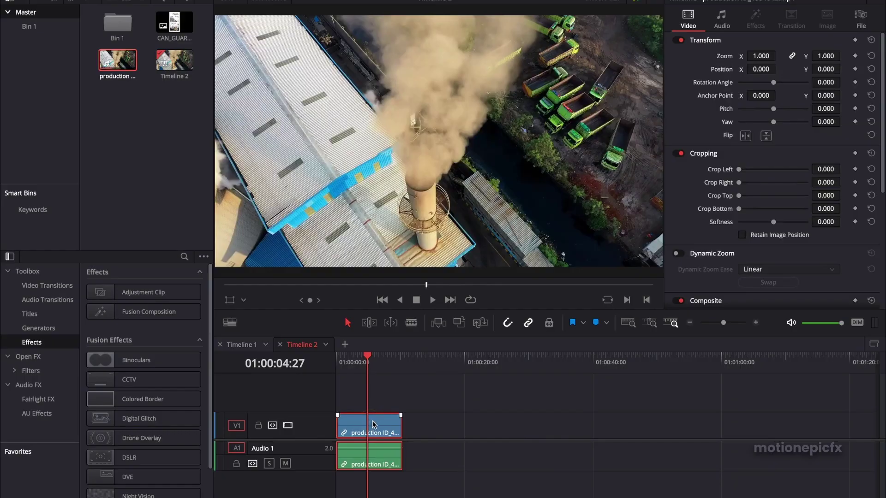
Open the trimmed clip in the Fusion page and show MediaIn1 in a narrowed single viewer.
right_click(373, 424)
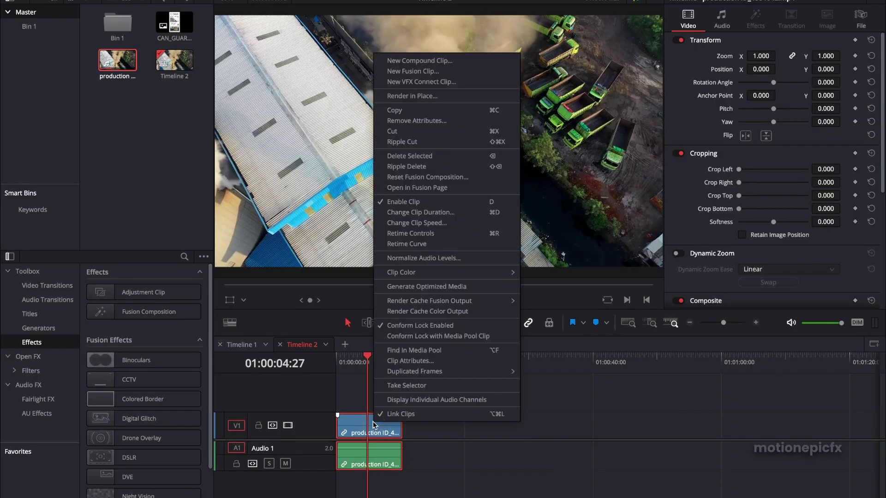
left_click(404, 187)
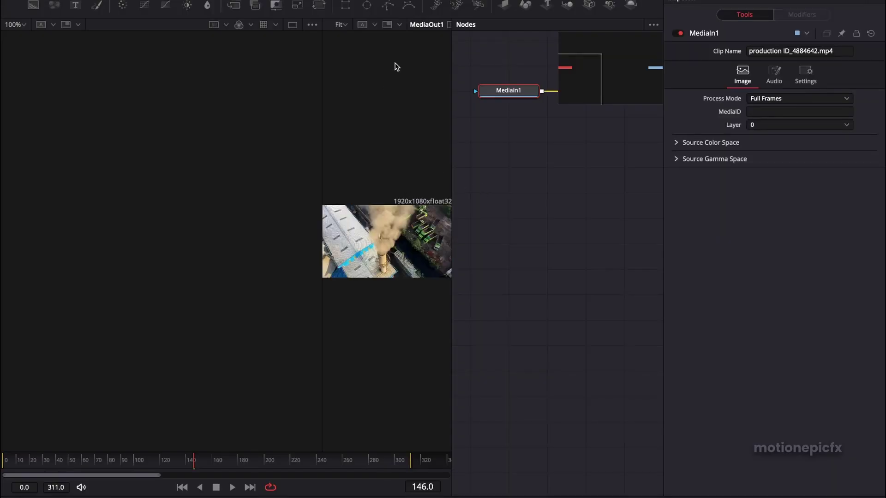
left_click(292, 25)
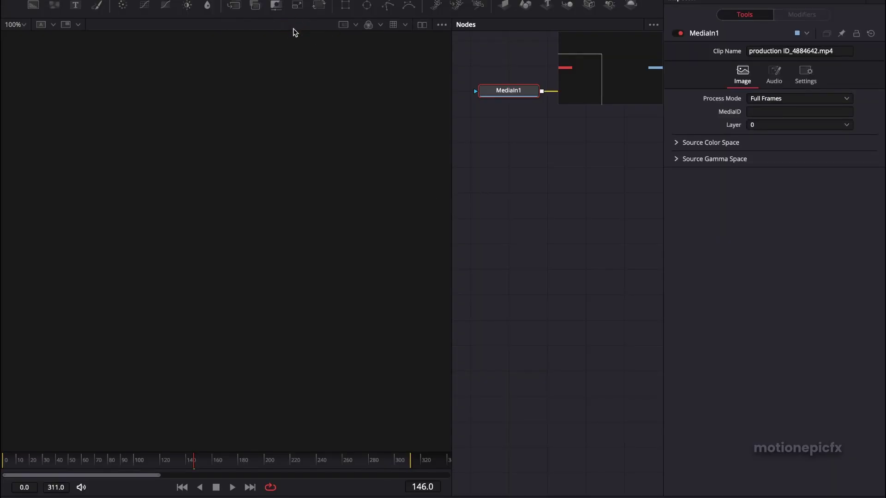
left_click_drag(491, 90, 190, 138)
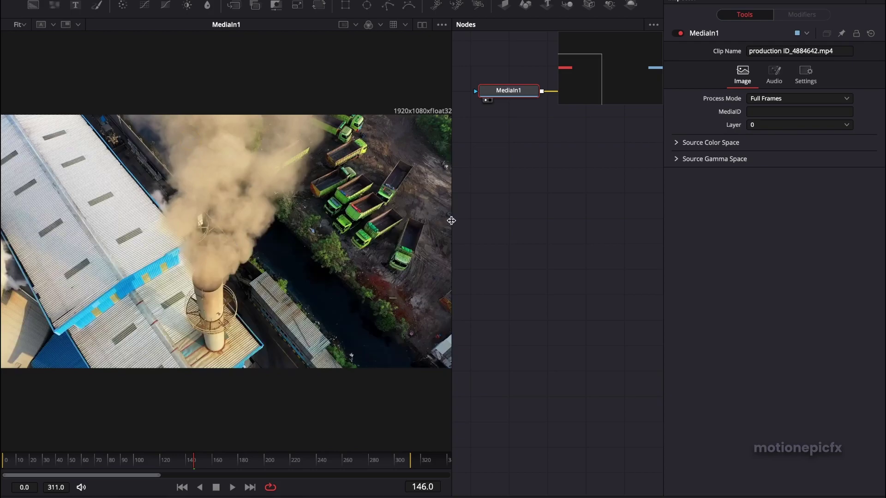
left_click_drag(451, 220, 318, 221)
Disconnect MediaIn1 from MediaOut1 and bring the two nodes close together in the node graph.
left_click_drag(544, 192, 501, 276)
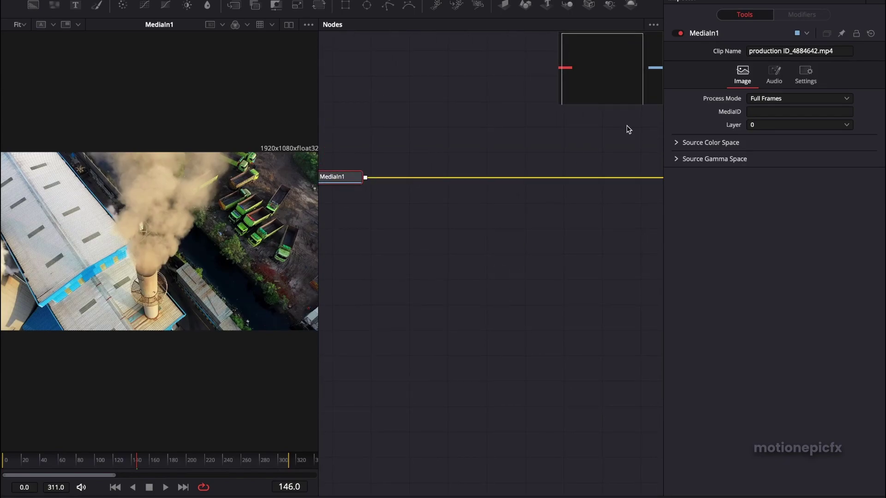
scroll(580, 228, "up", 1)
scroll(578, 224, "down", 1)
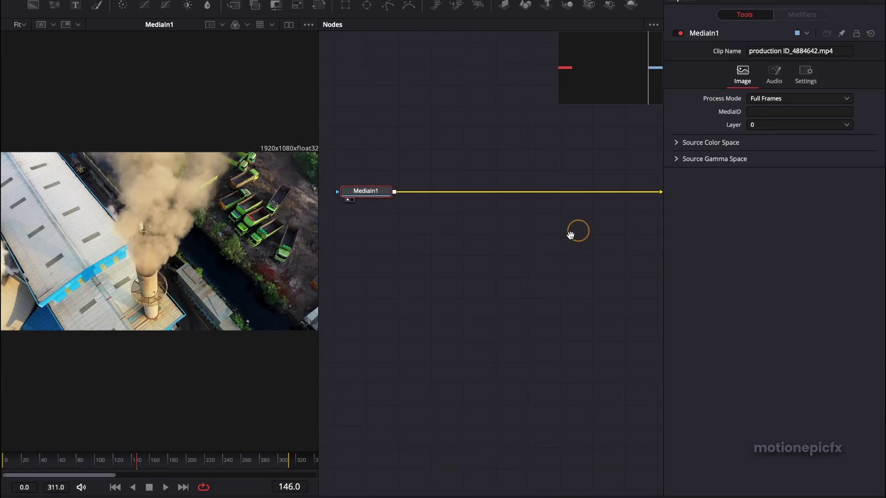
left_click_drag(577, 231, 553, 242)
left_click_drag(645, 208, 501, 241)
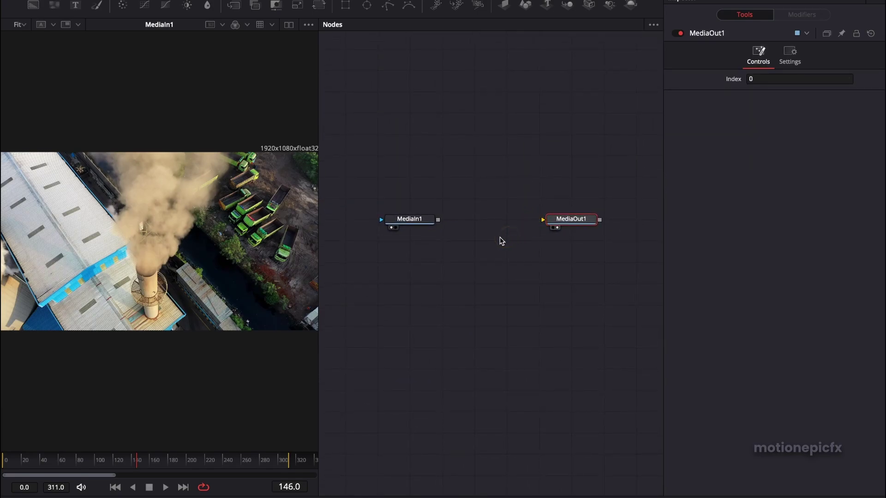
Save frame 200 of MediaIn1 to the Desktop as a JPEG image named freeze frame.
left_click(417, 226)
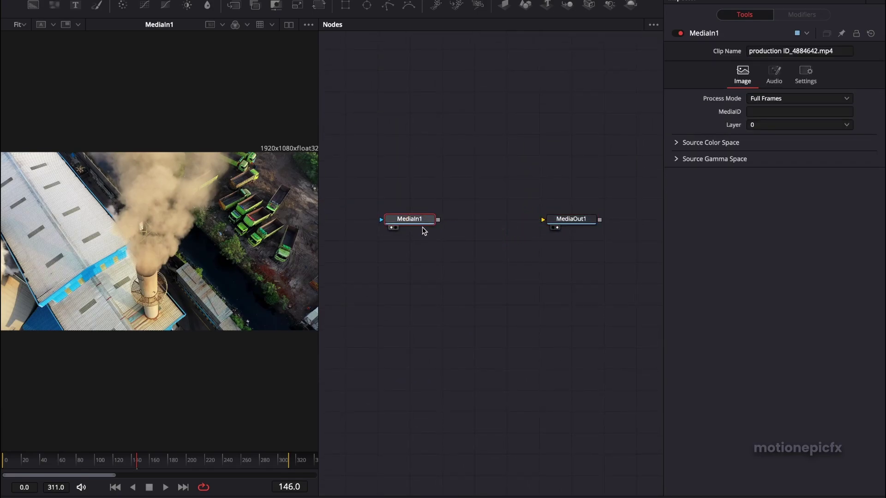
key("space")
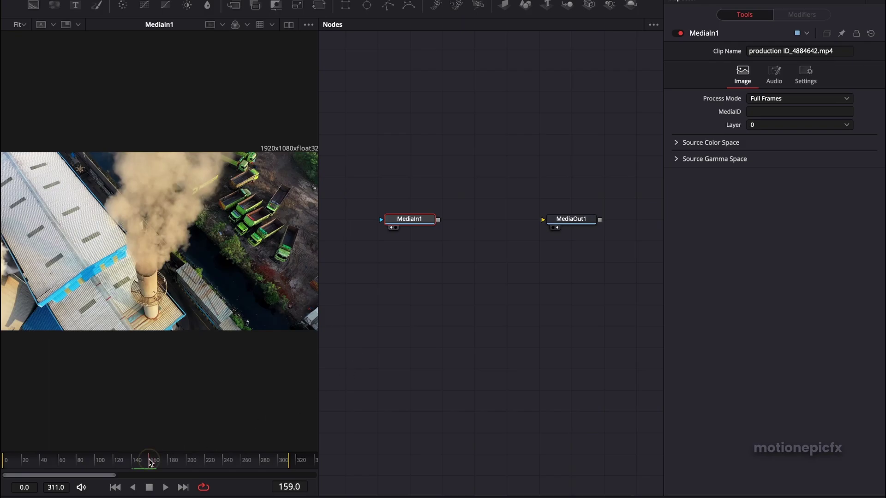
left_click_drag(151, 463, 187, 463)
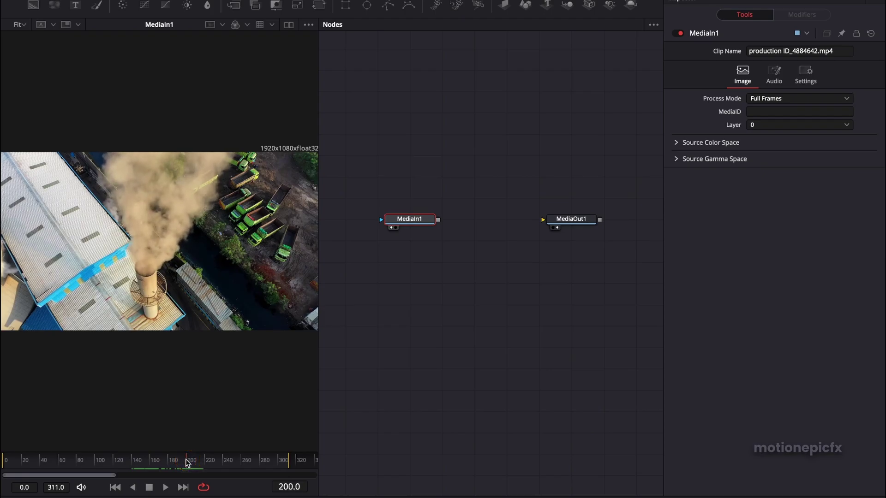
right_click(190, 233)
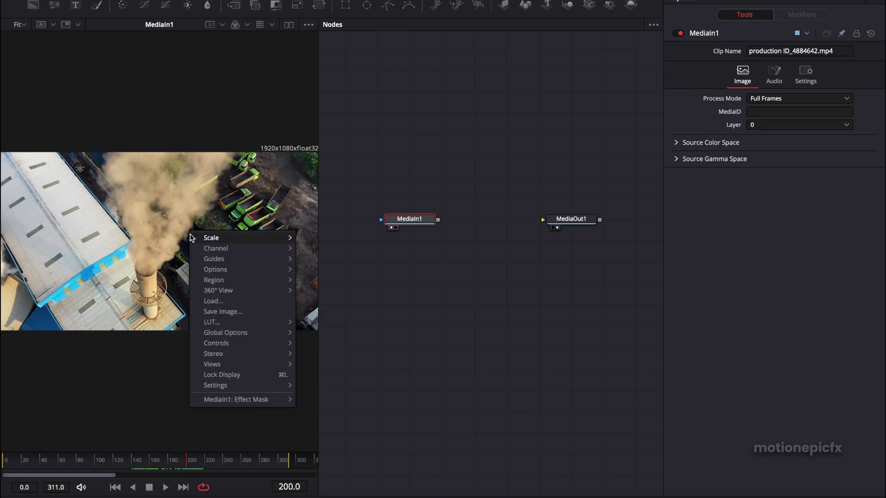
left_click(222, 312)
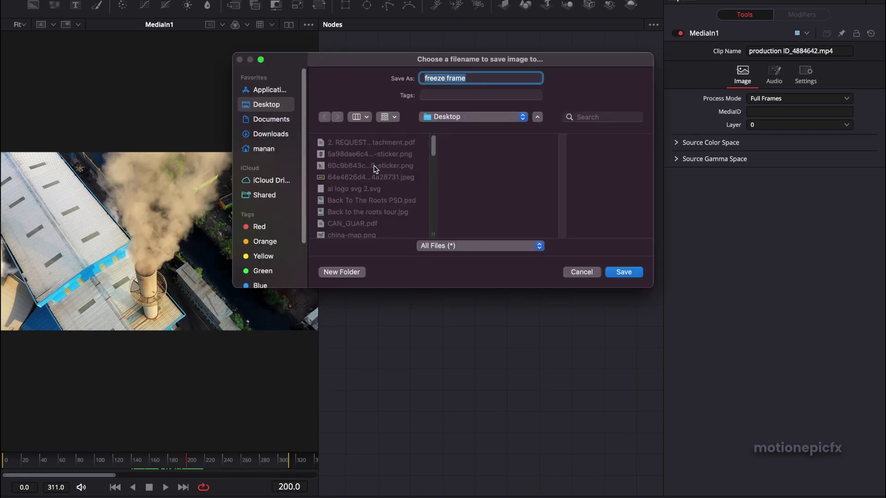
left_click(269, 119)
left_click(268, 105)
left_click(470, 78)
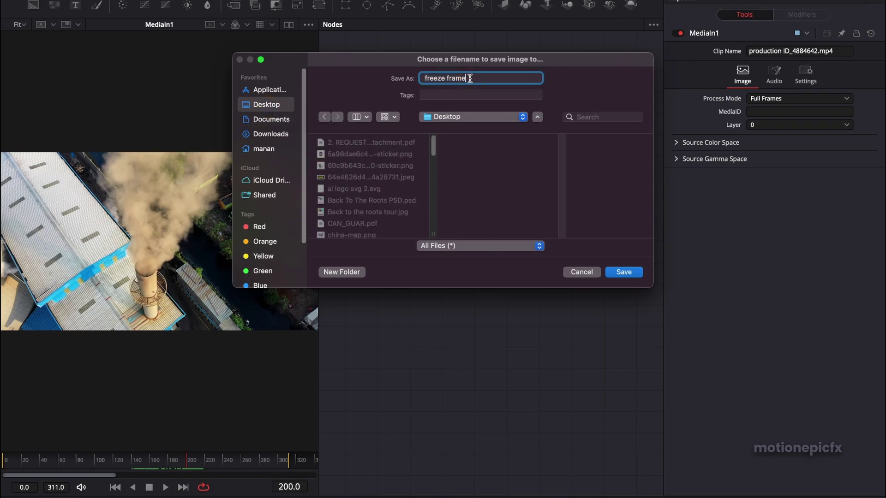
left_click(461, 246)
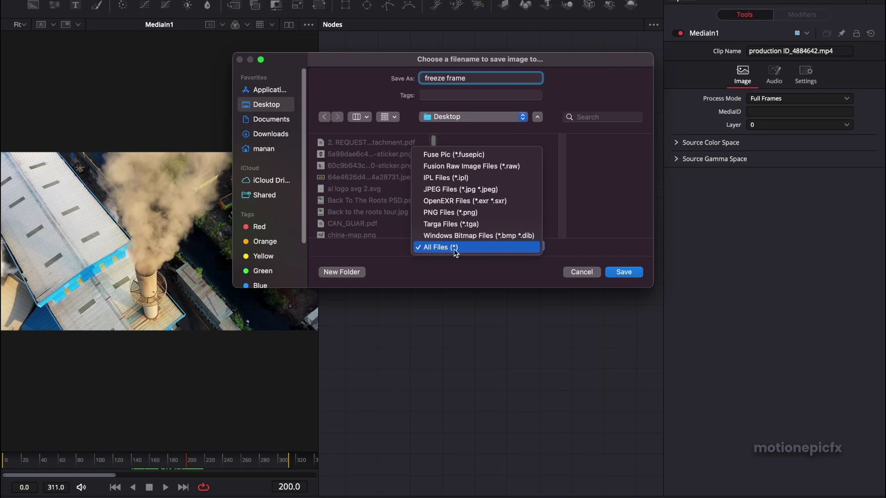
left_click(460, 190)
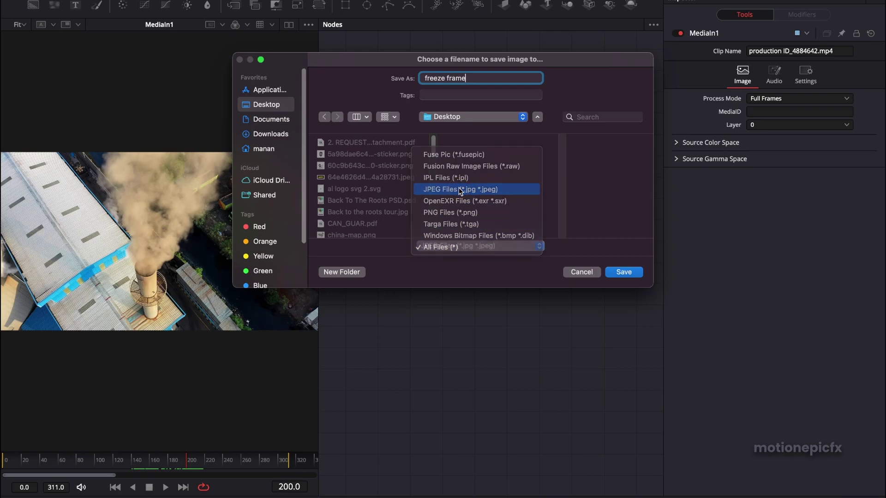
left_click(624, 272)
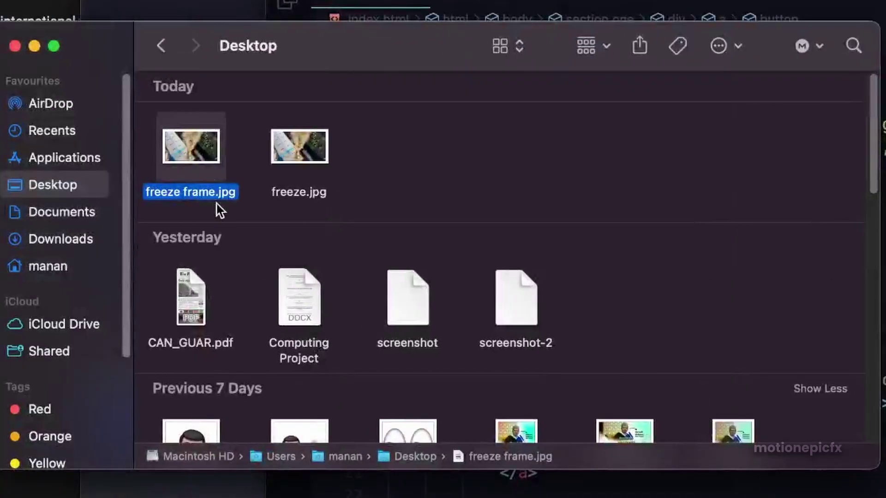
Add freeze frame.jpg from the Desktop folder to the node graph and rename its node SS.
left_click_drag(217, 208, 204, 183)
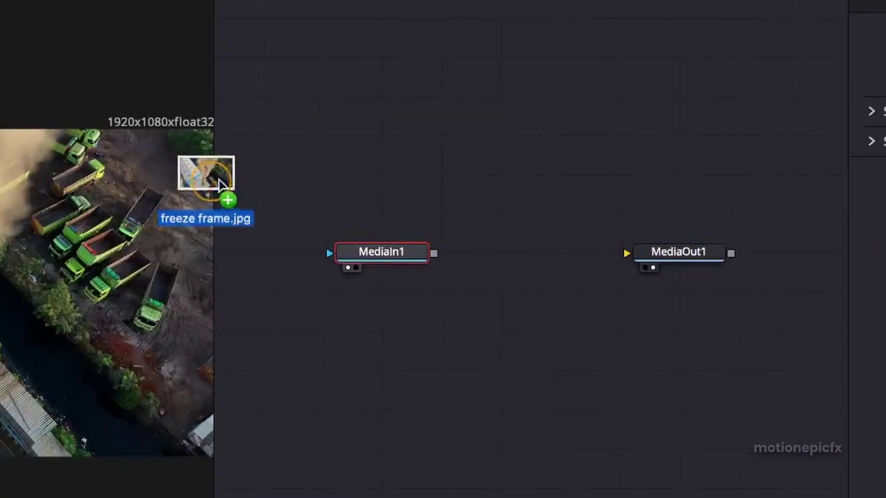
left_click_drag(204, 180, 383, 452)
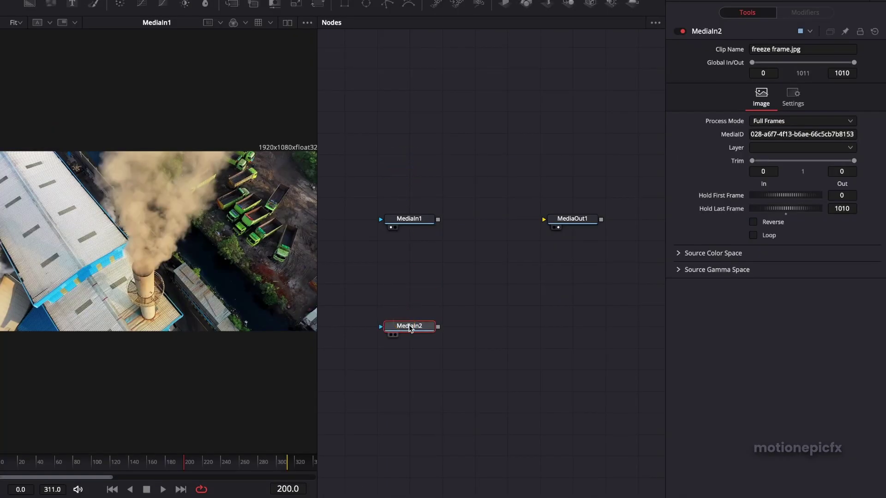
right_click(409, 328)
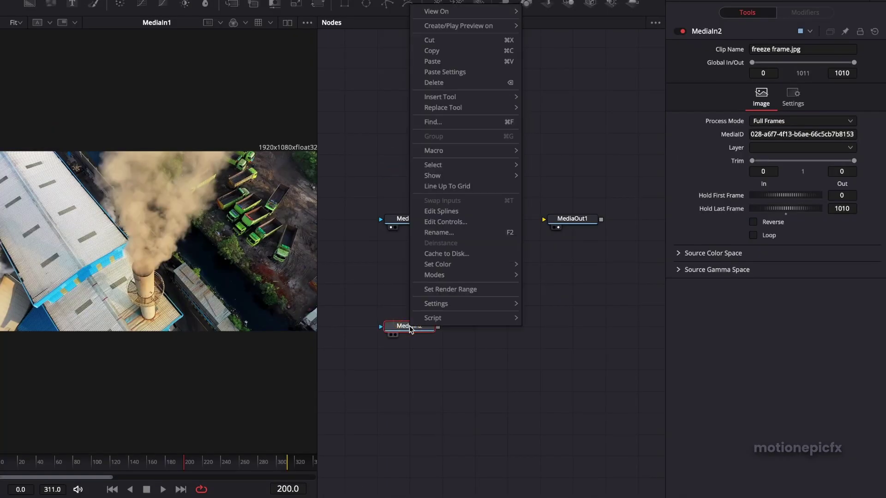
left_click(436, 233)
type("SS")
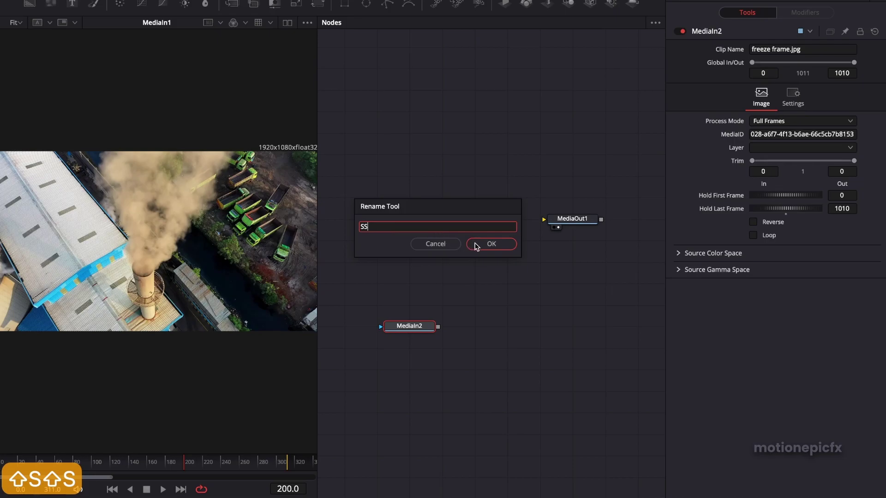
left_click(491, 243)
Rename the MediaIn1 video node to Video and move the SS node above it.
left_click(408, 218)
right_click(413, 219)
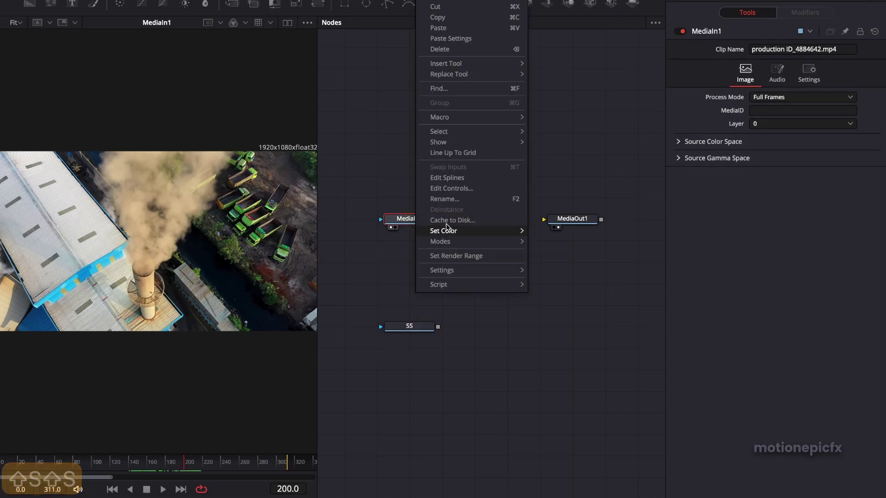
left_click(445, 200)
type("Video")
key("Return")
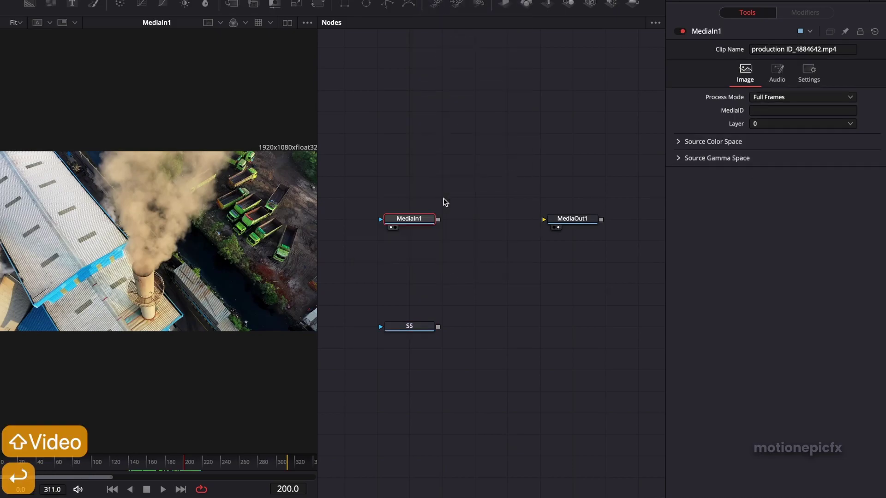
left_click_drag(421, 328, 487, 92)
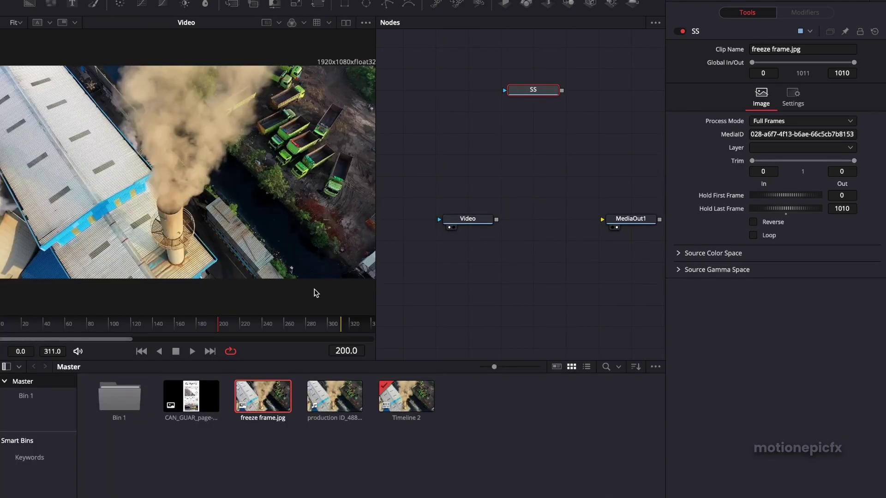
Add the CAN_GUAR_page-0001.jpg newspaper image just below the Video node and show it in the viewer.
left_click_drag(191, 396, 464, 285)
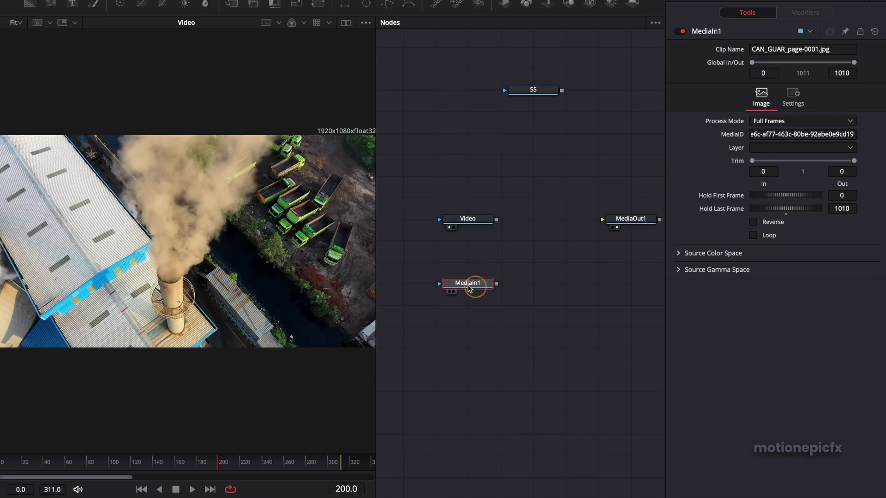
left_click_drag(475, 288, 246, 212)
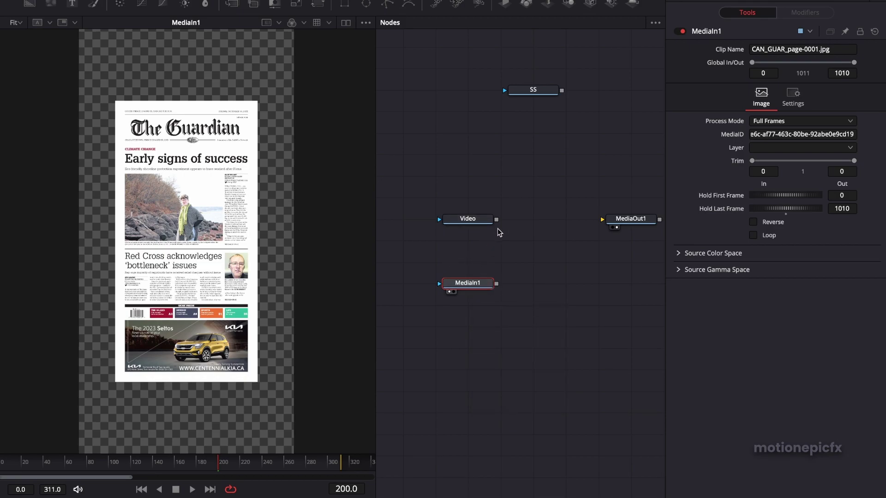
left_click_drag(475, 285, 475, 263)
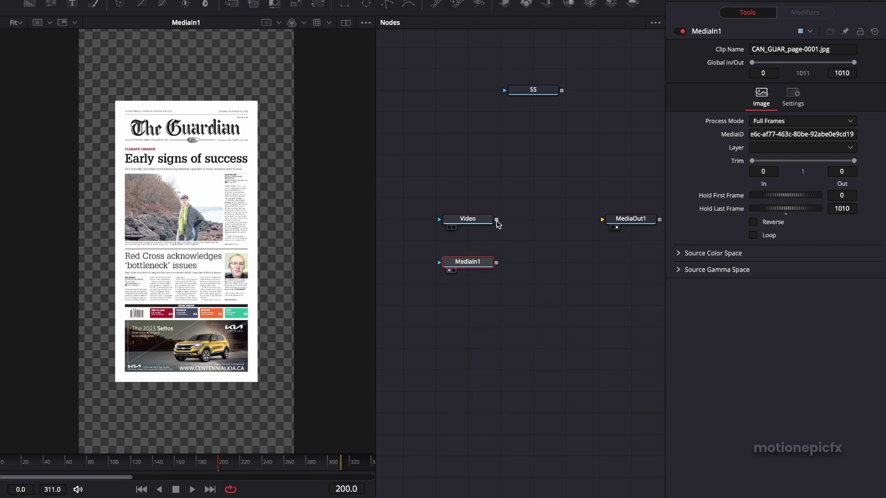
Merge the Video node over the newspaper image and show the merge in the viewer to examine its resolution.
left_click_drag(497, 222, 233, 211)
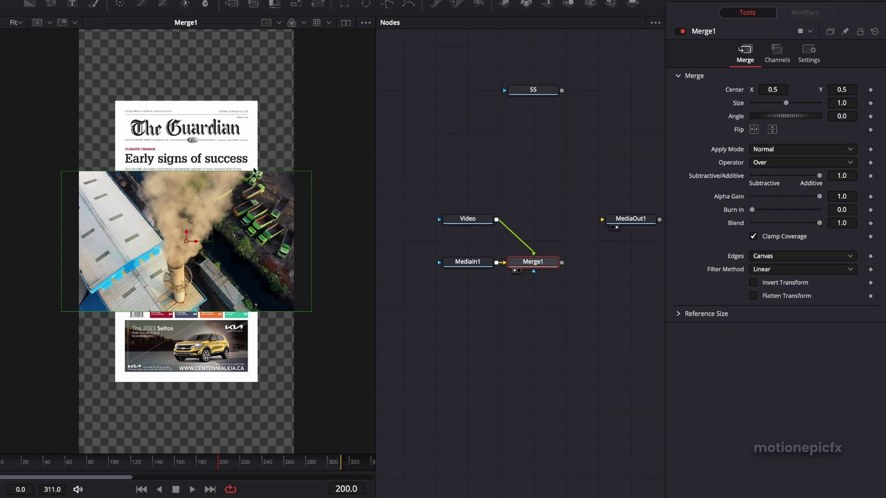
left_click_drag(253, 171, 257, 199)
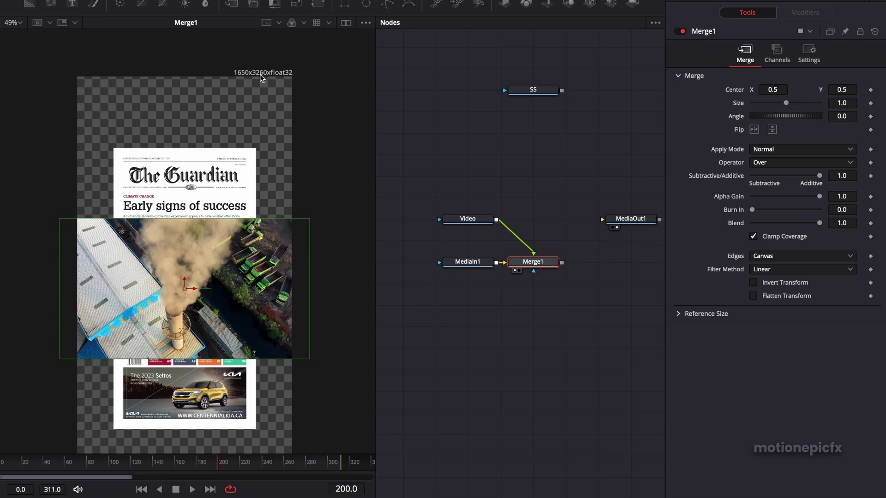
key("alt+super+9")
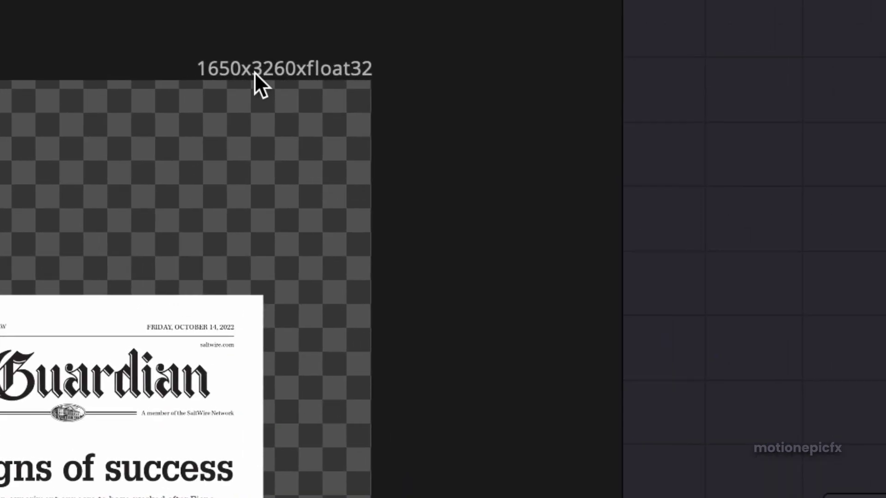
key("alt+super+8")
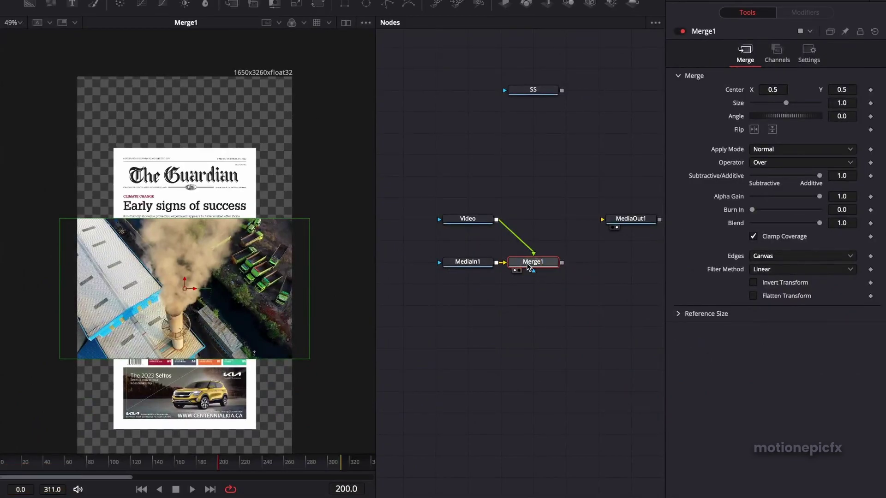
Swap the foreground and background inputs of the merge between the Video node and the newspaper image.
right_click(529, 263)
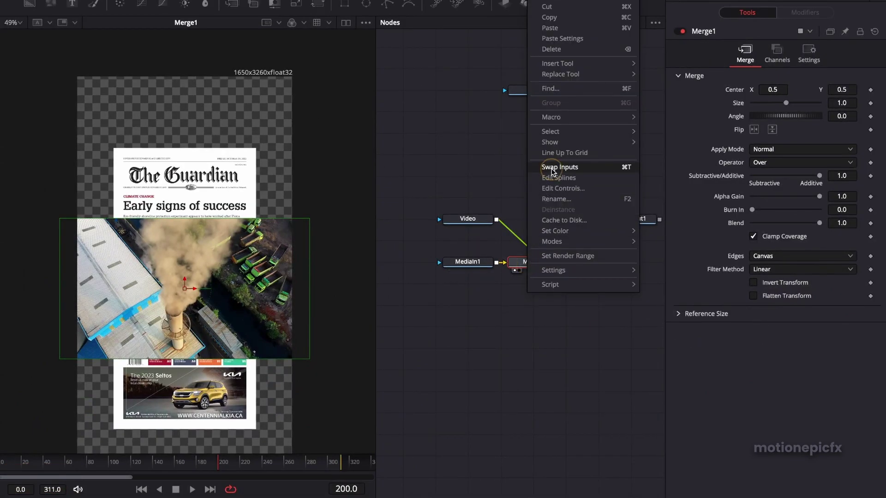
left_click(558, 167)
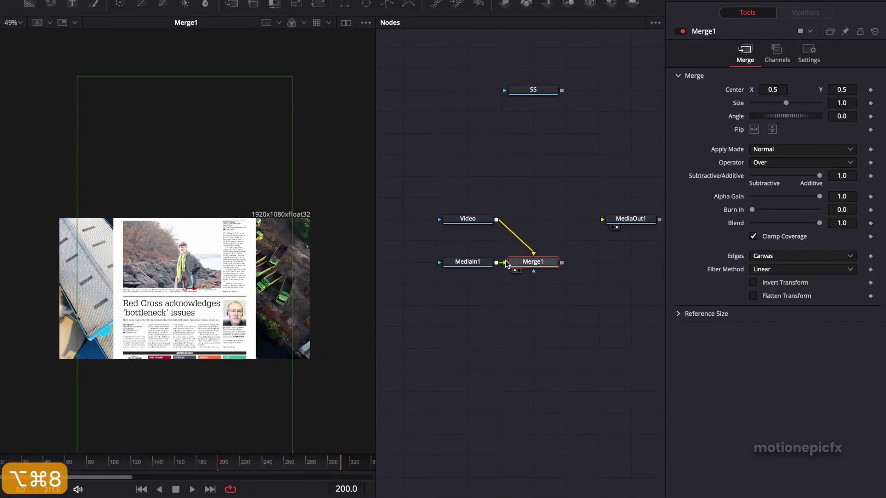
left_click_drag(530, 252, 532, 256)
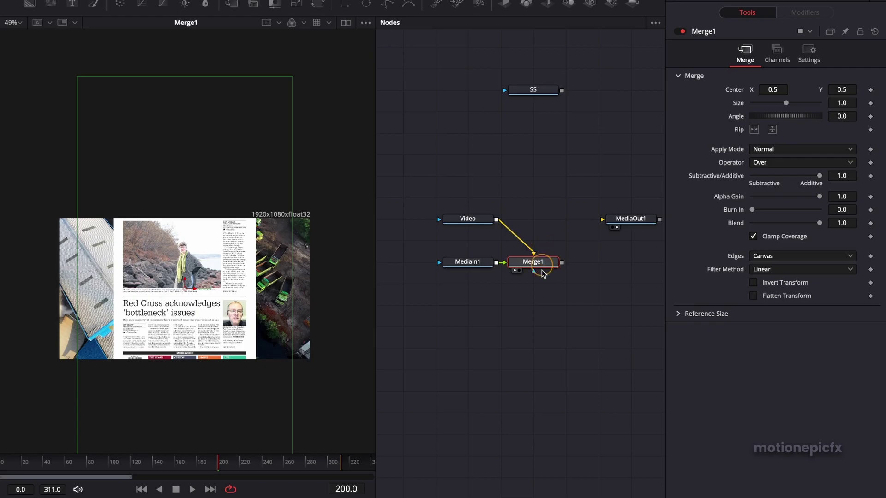
Delete the merge node and add a Background node above the Video node.
left_click(534, 261)
key("BackSpace")
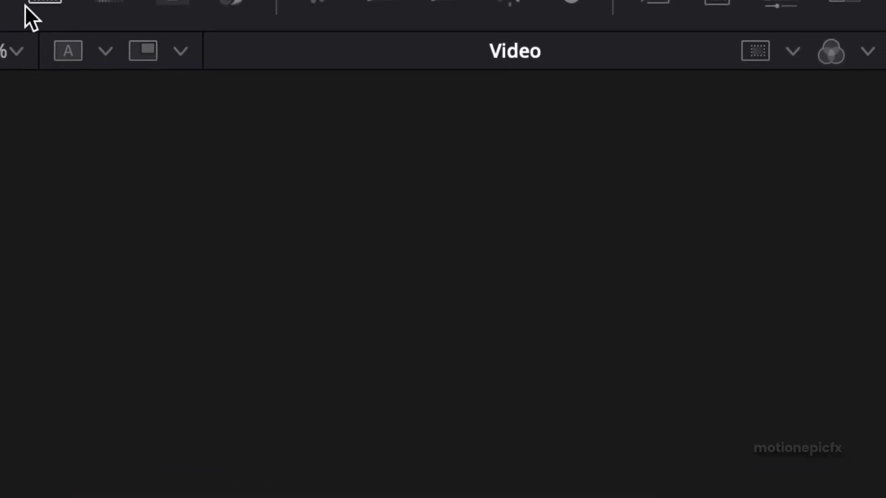
left_click_drag(32, 9, 359, 113)
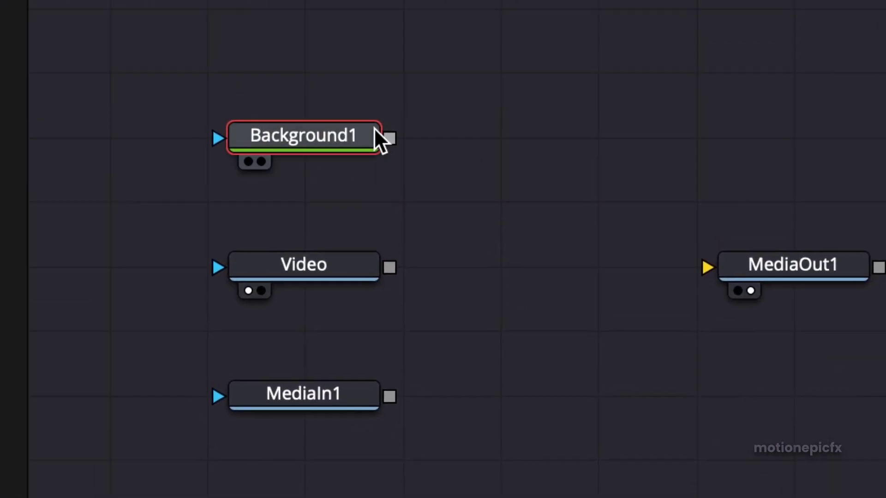
Rearrange the nodes so the newspaper image's MediaIn1 sits directly below the Background node and Video sits below both.
left_click_drag(462, 134, 347, 269)
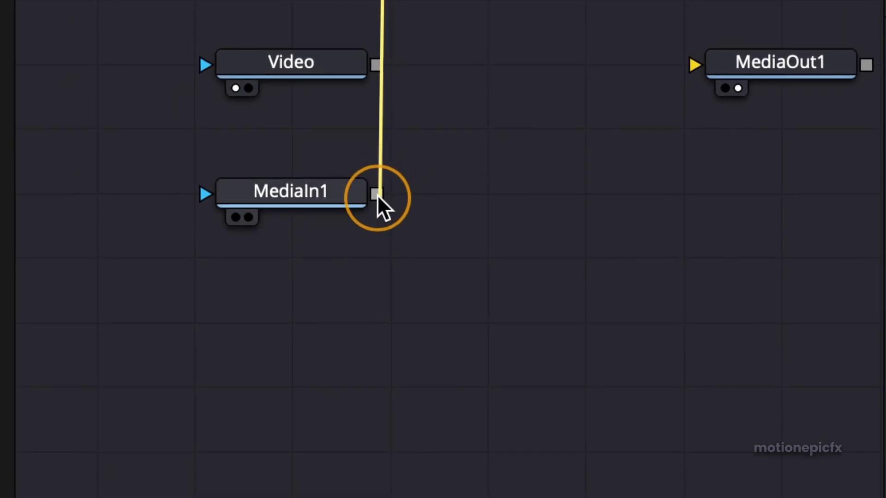
left_click_drag(377, 195, 377, 195)
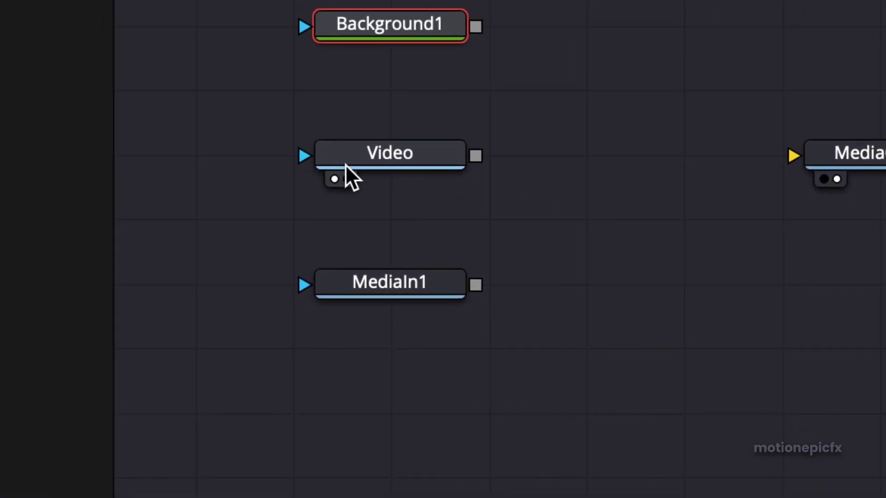
left_click(244, 73)
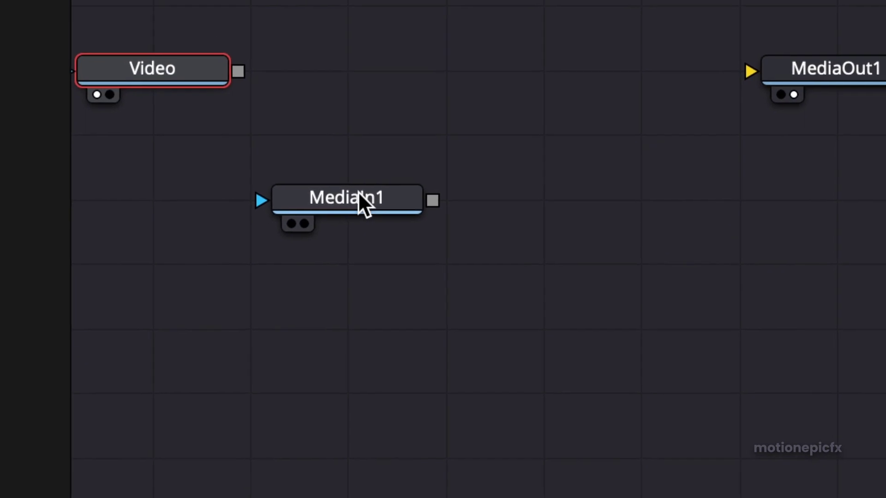
left_click(401, 281)
left_click_drag(359, 194, 359, 167)
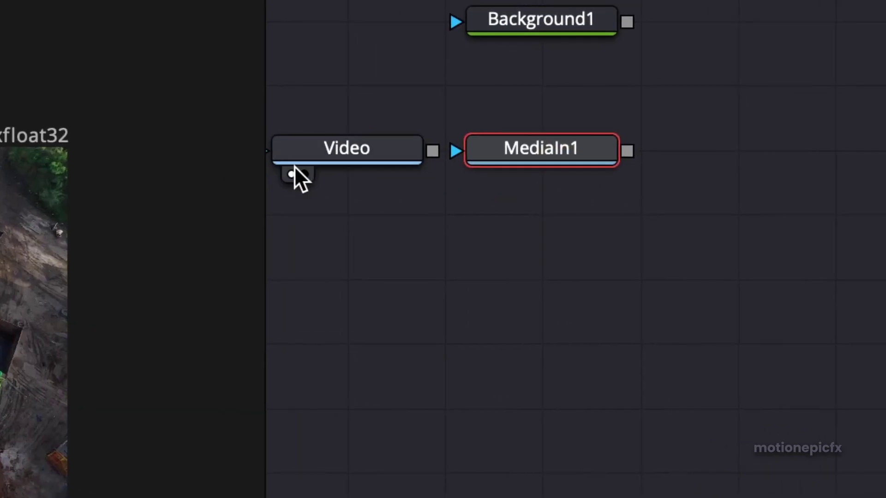
left_click_drag(302, 163, 346, 268)
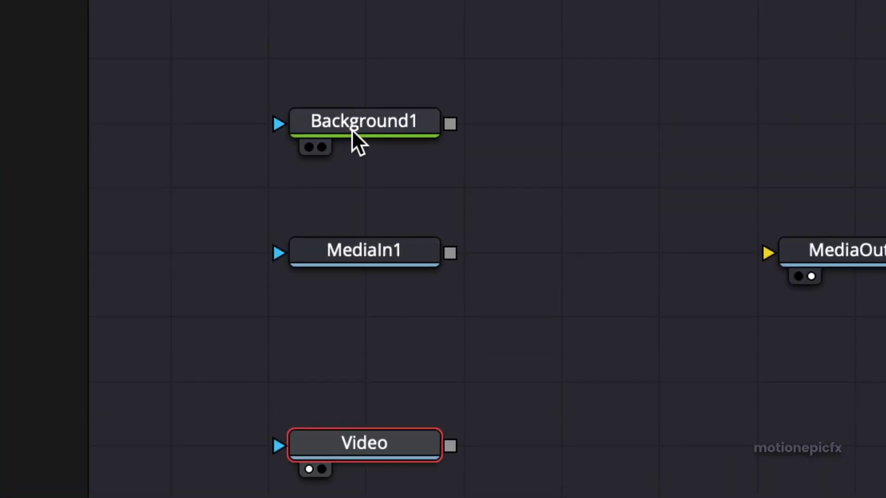
Rename the MediaIn1 image node to newspaper.
right_click(356, 261)
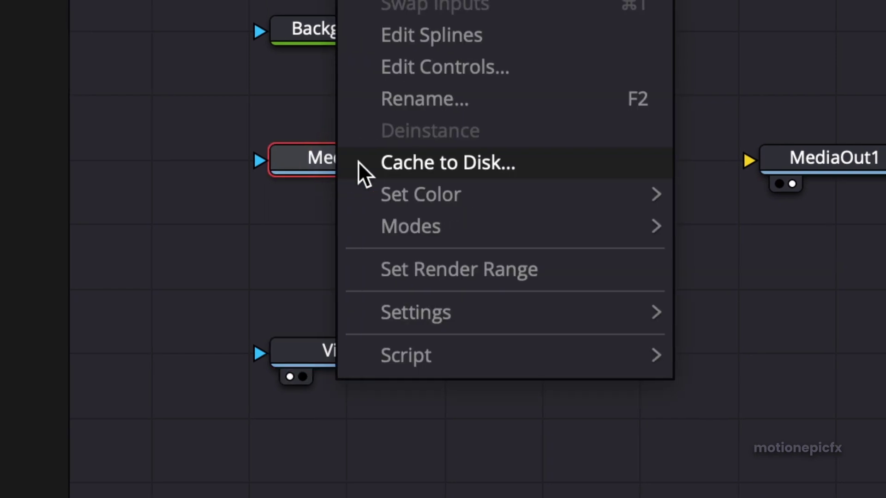
left_click(365, 144)
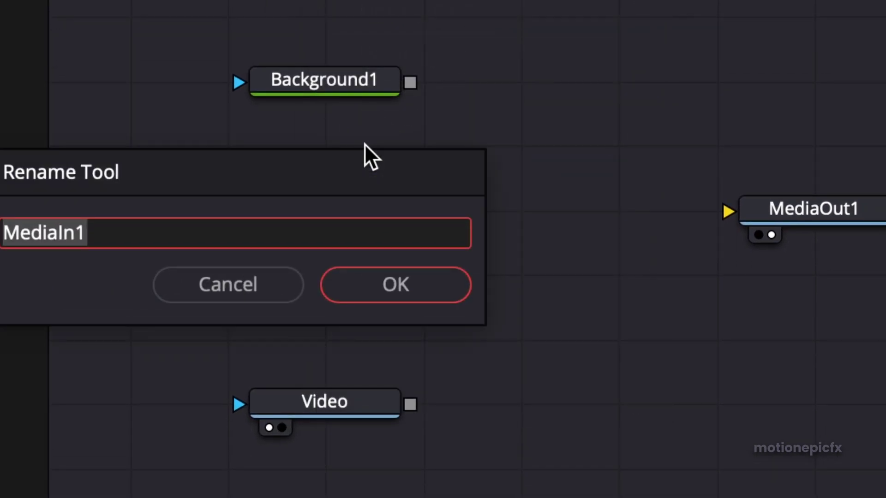
type("newspaper")
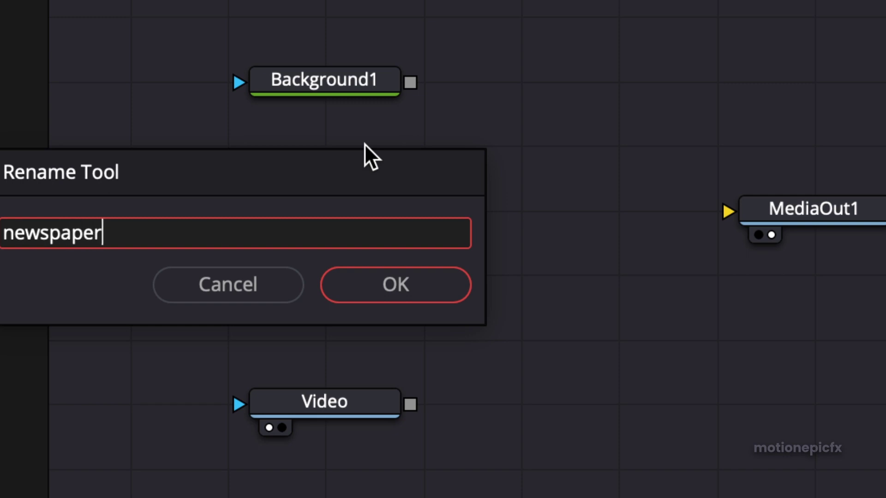
key("Return")
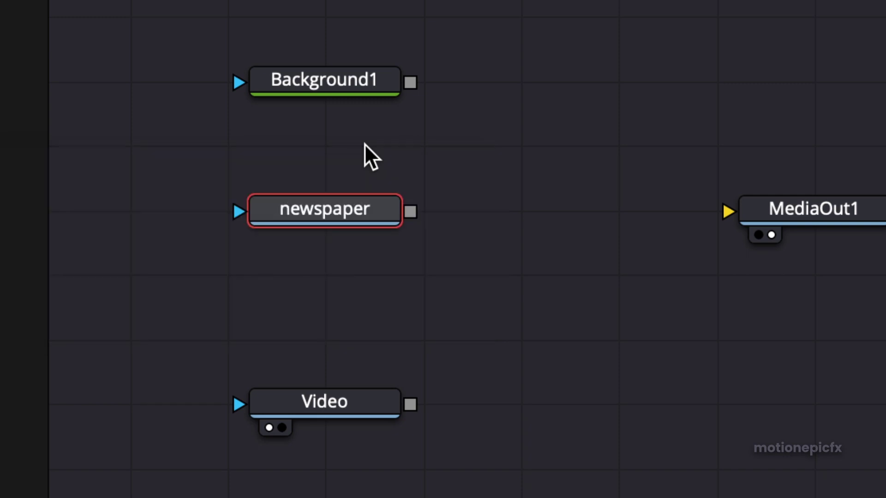
Merge the Background node over the newspaper node and show the merge in the viewer.
left_click_drag(411, 82, 409, 85)
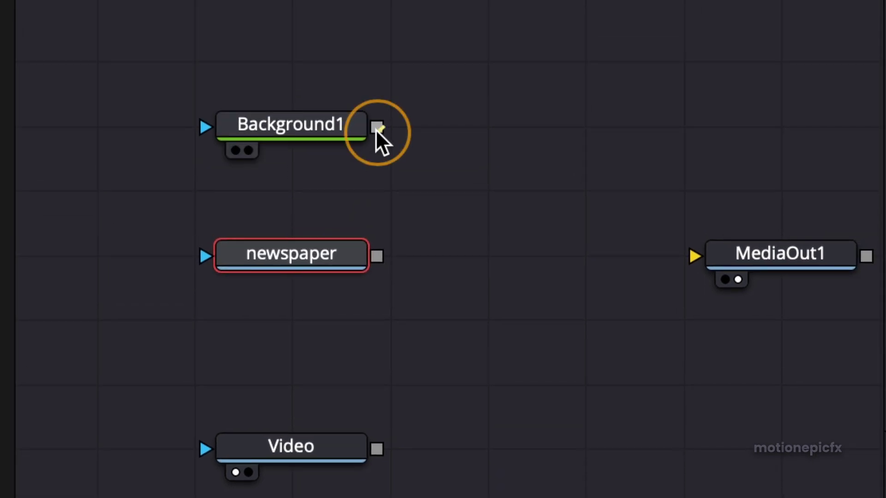
left_click_drag(376, 129, 377, 256)
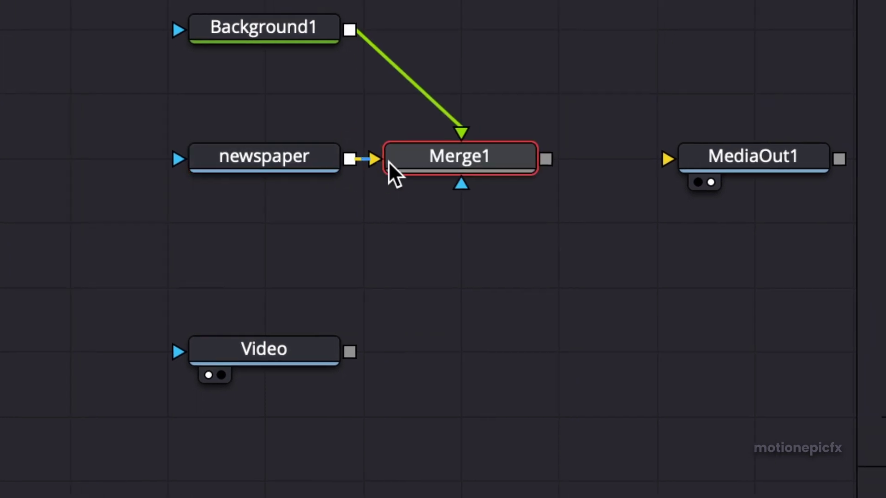
left_click(457, 159)
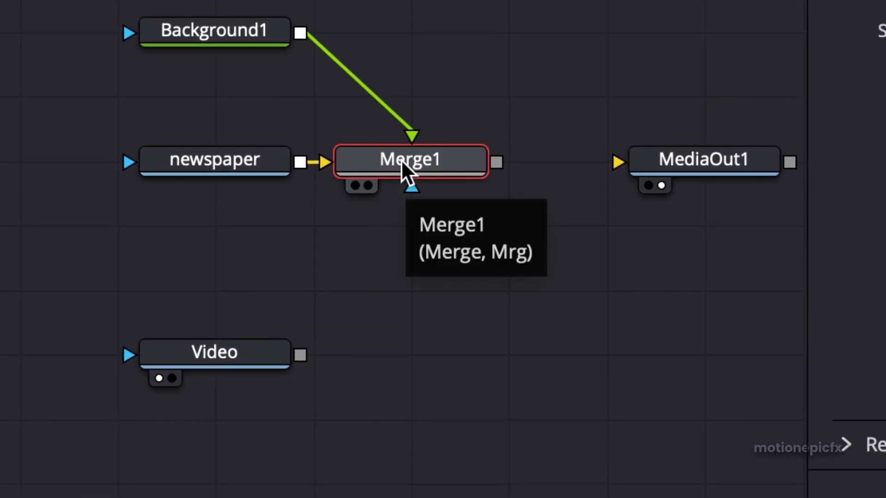
key("alt+super+8")
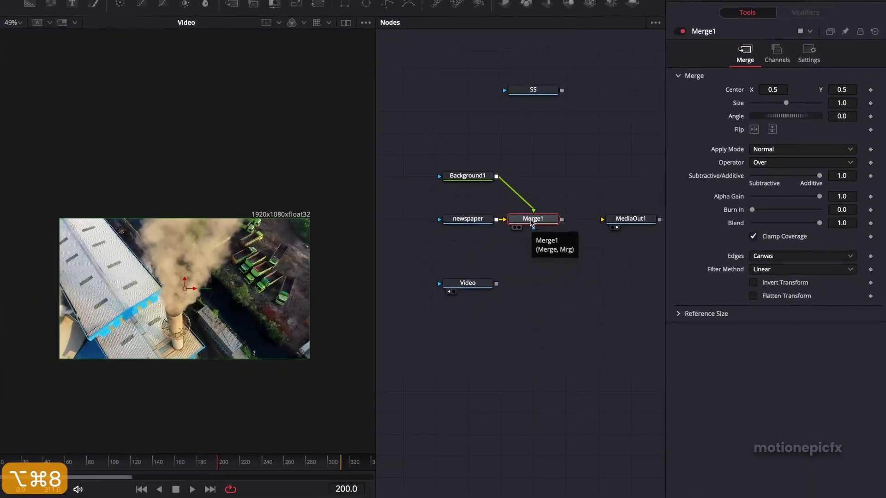
left_click(295, 269)
key("1")
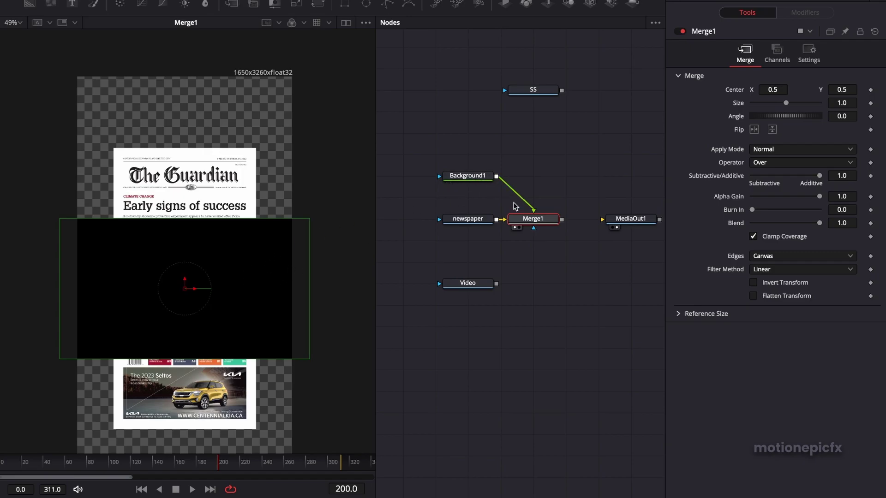
Swap the merge's inputs so the newspaper lies over the Background node, and set that background's alpha to 0.
right_click(531, 218)
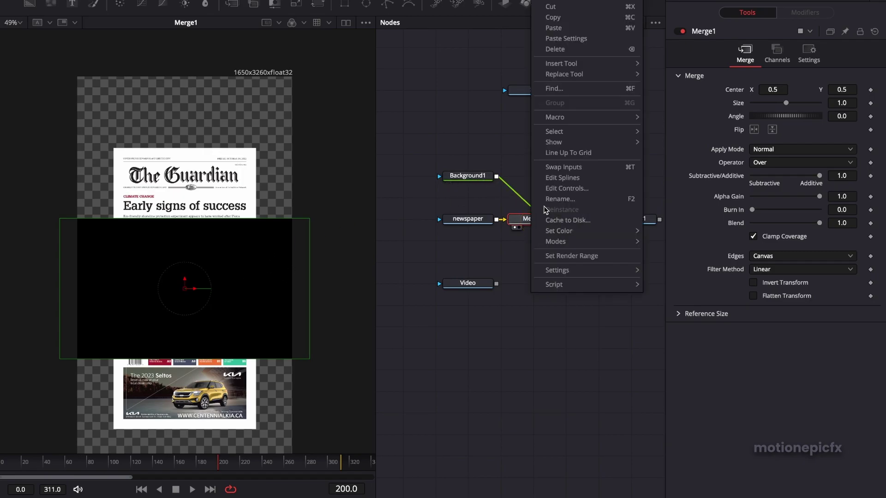
left_click(559, 169)
mouse_move(459, 181)
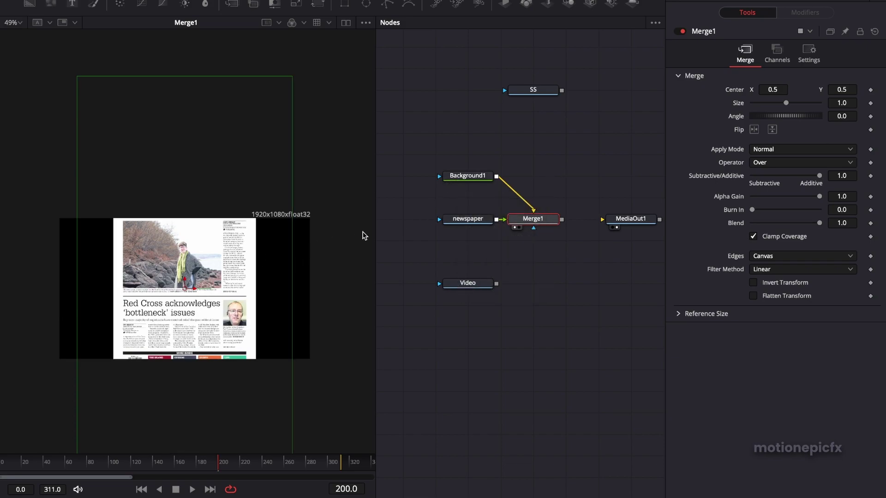
left_click(464, 179)
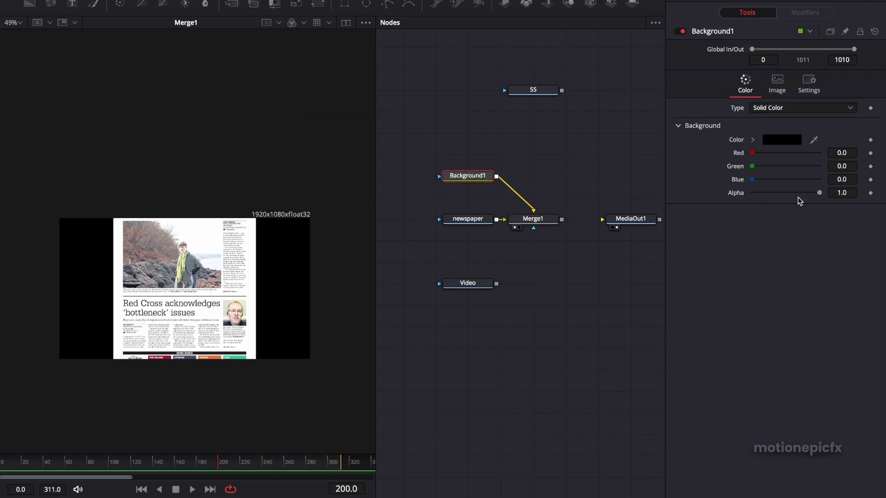
left_click_drag(819, 194, 735, 194)
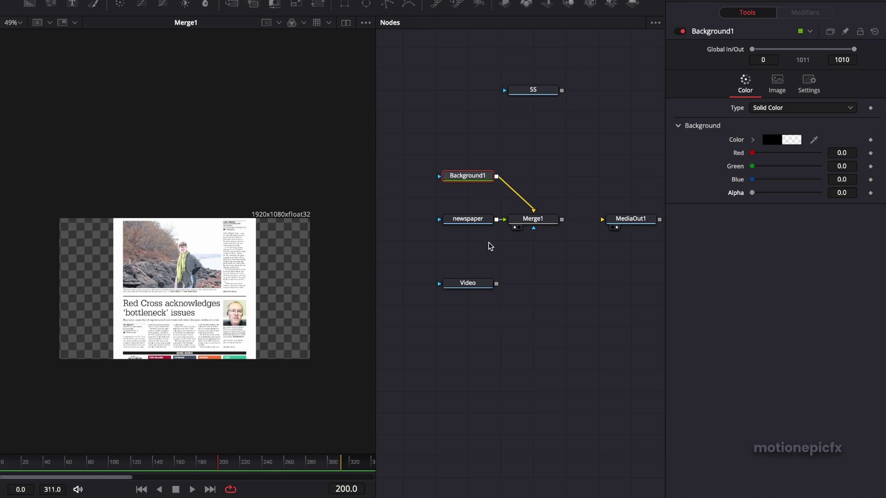
left_click(459, 220)
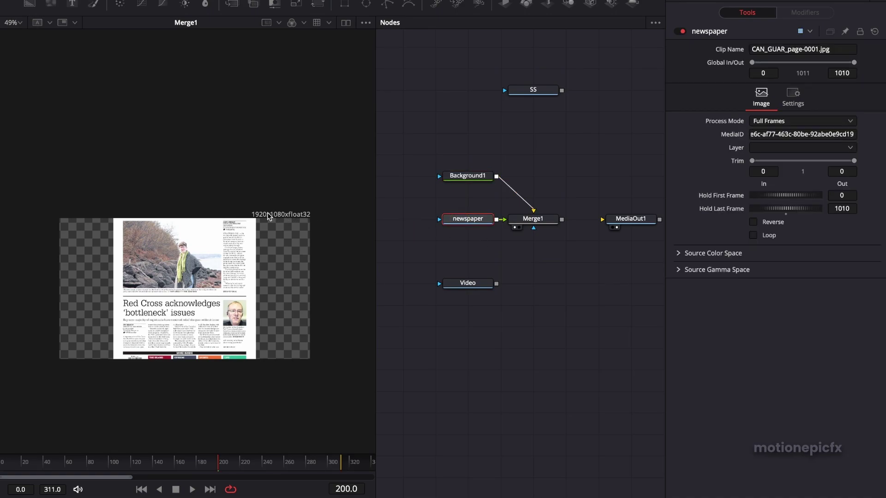
key("alt+8")
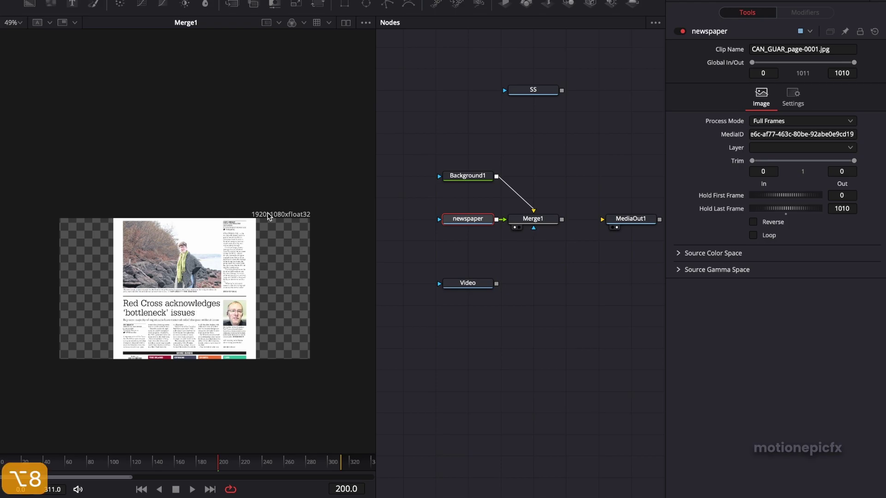
key("alt+super+8")
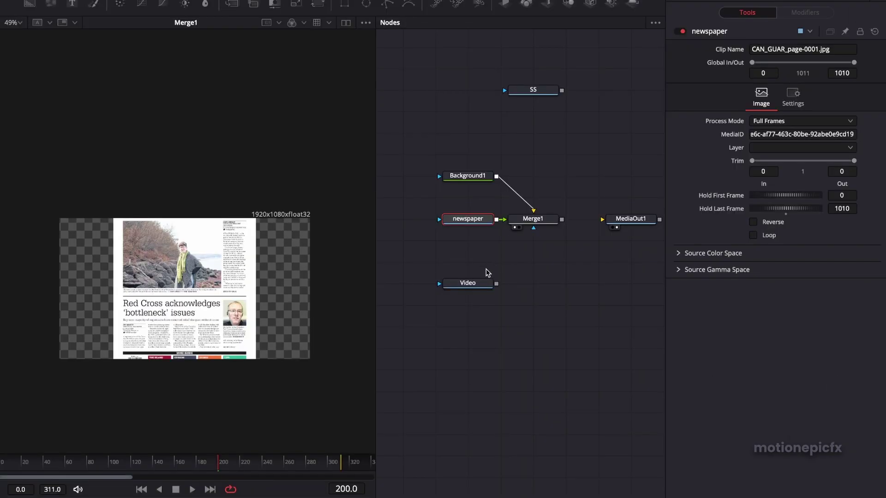
Merge the Video node over the background and newspaper merge and show the new merge in the viewer.
left_click_drag(497, 285, 562, 225)
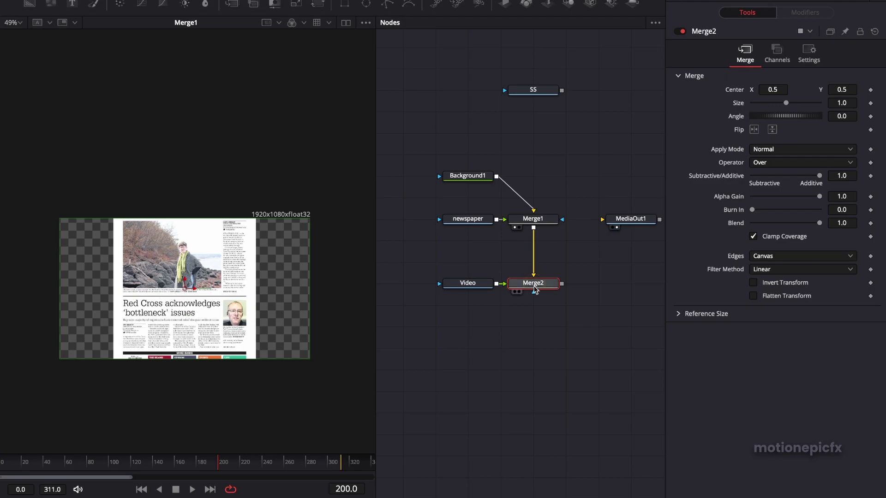
left_click_drag(535, 287, 240, 267)
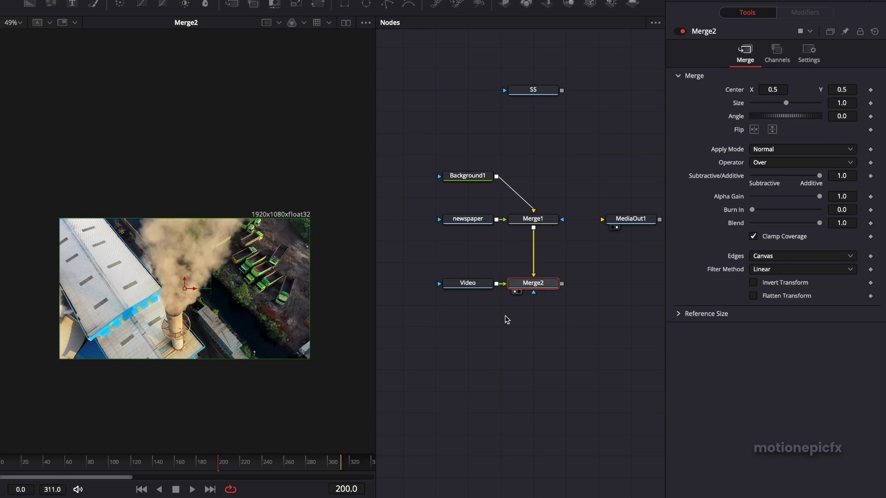
Lower the video merge's Blend to 0 to examine the newspaper beneath the video.
scroll(206, 261, "up", 2)
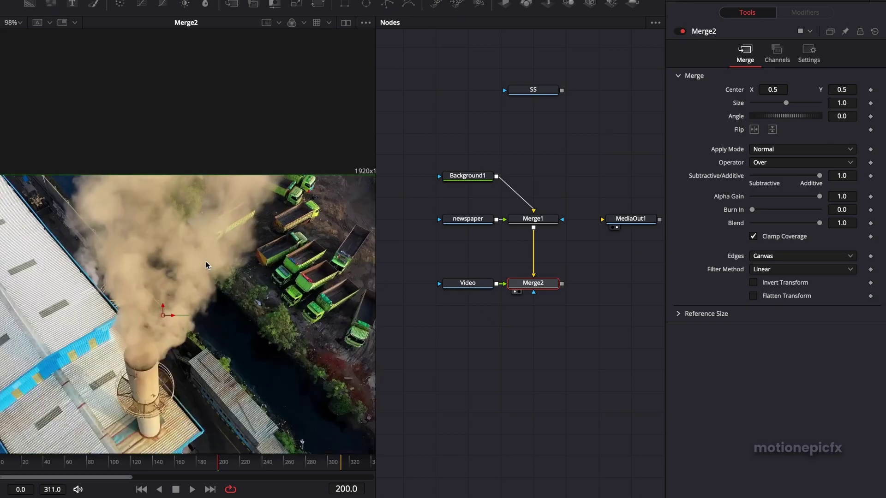
scroll(206, 261, "down", 1)
left_click_drag(206, 262, 214, 220)
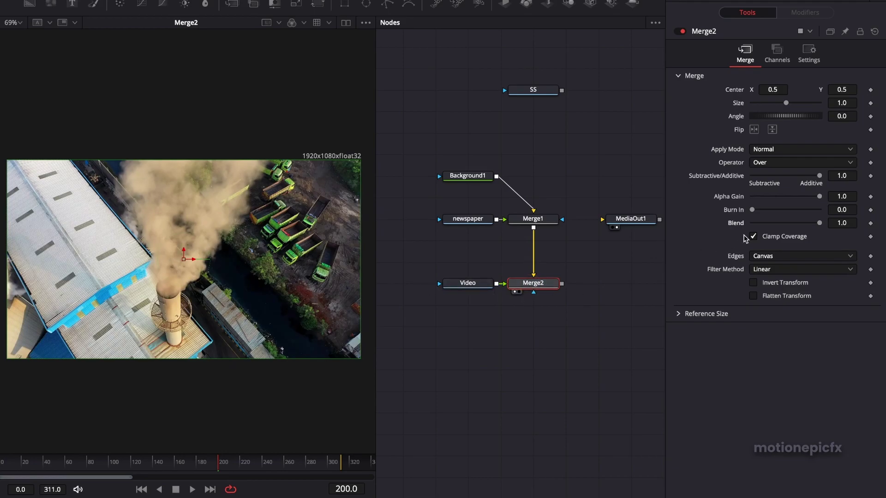
left_click_drag(818, 227, 741, 232)
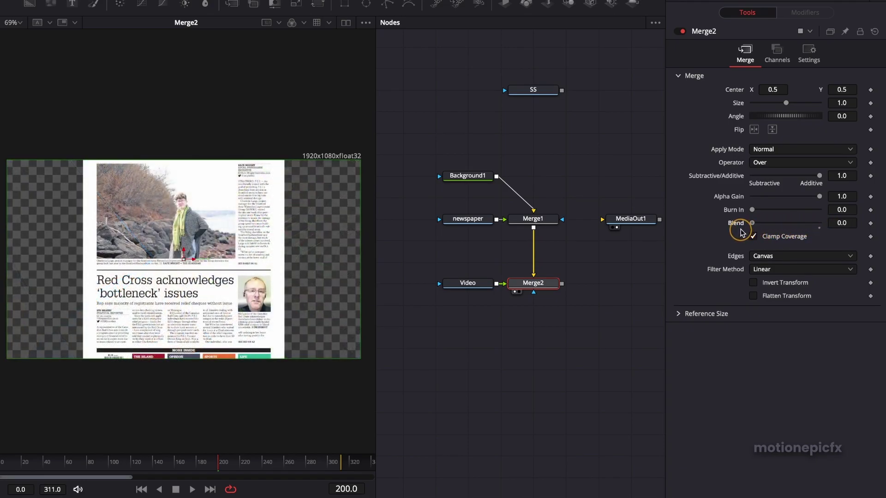
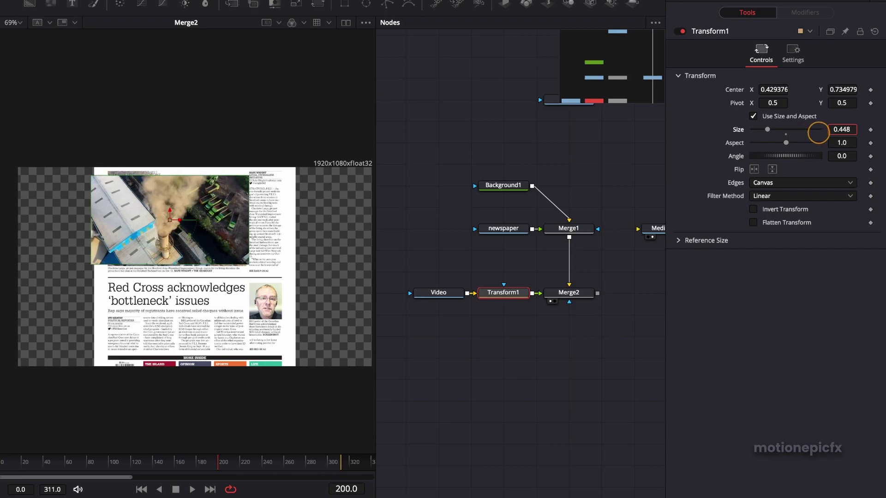
Position the video over the newspaper photo at about X 0.447, Y 0.743 and set its Transform size to 0.48.
scroll(160, 207, "up", 2)
scroll(157, 208, "up", 1)
scroll(156, 208, "down", 1)
left_click_drag(190, 231, 200, 229)
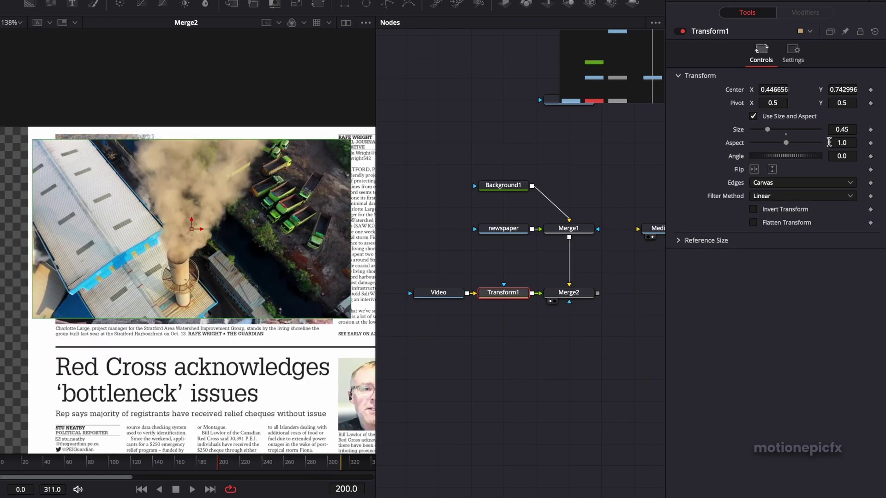
left_click_drag(835, 133, 850, 132)
Add a Rectangle mask, connect it to the Video node's mask input, and place it beside that node.
left_click_drag(421, 285, 446, 286)
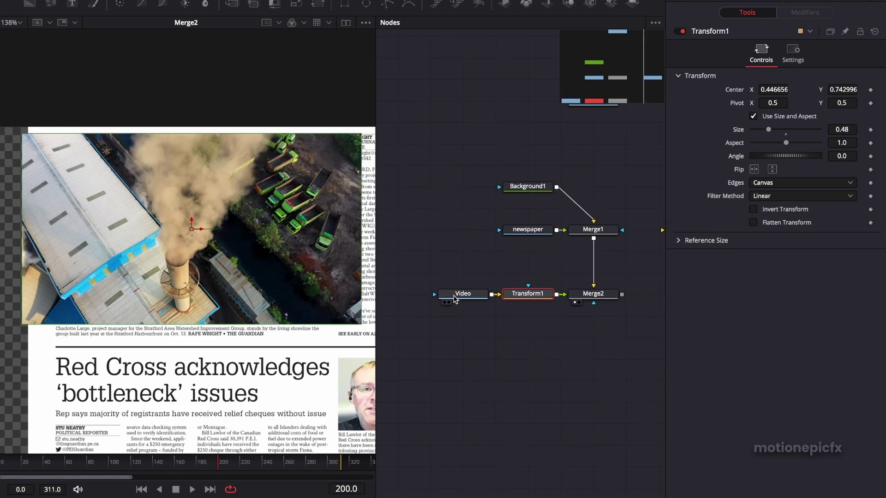
left_click(455, 298)
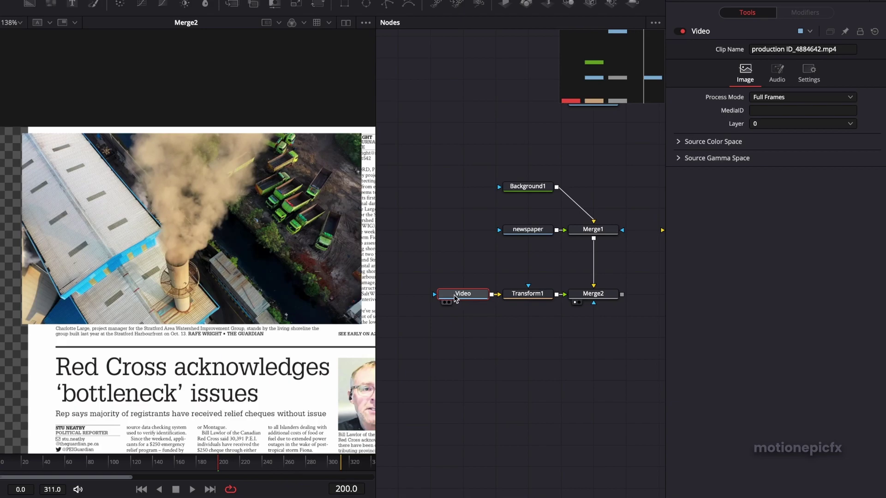
mouse_move(455, 299)
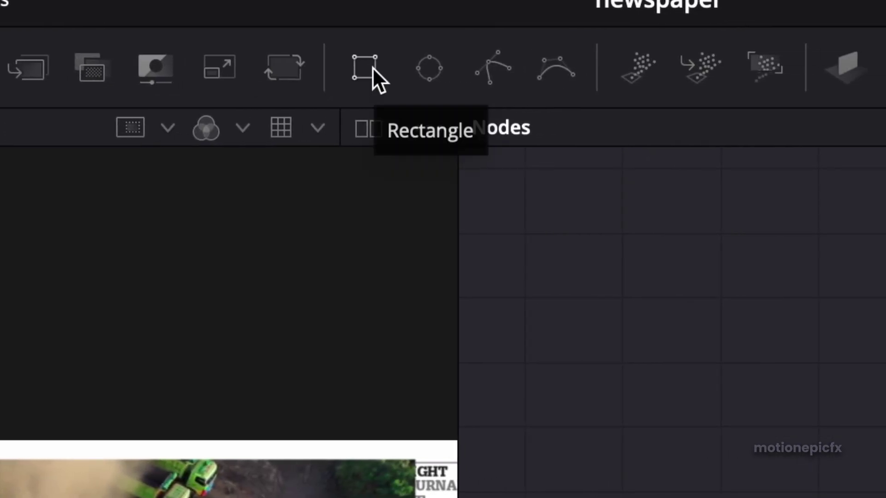
left_click_drag(372, 68, 413, 261)
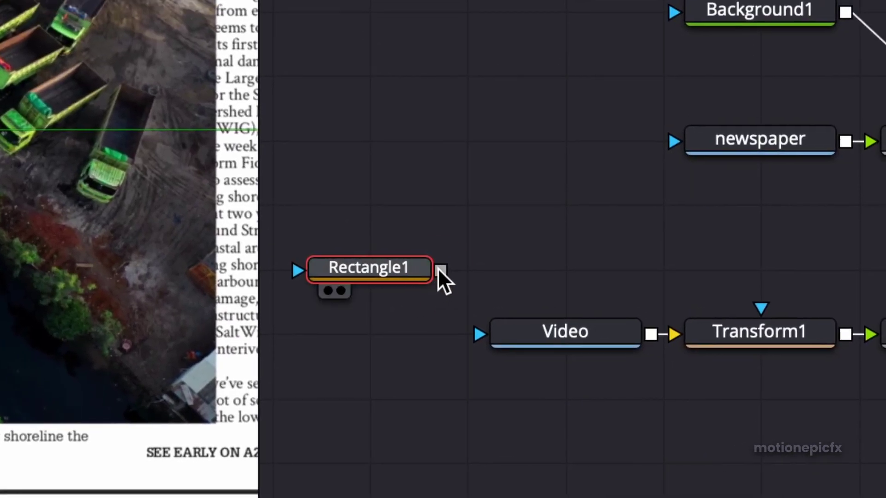
left_click_drag(470, 289, 491, 343)
left_click_drag(444, 282, 433, 329)
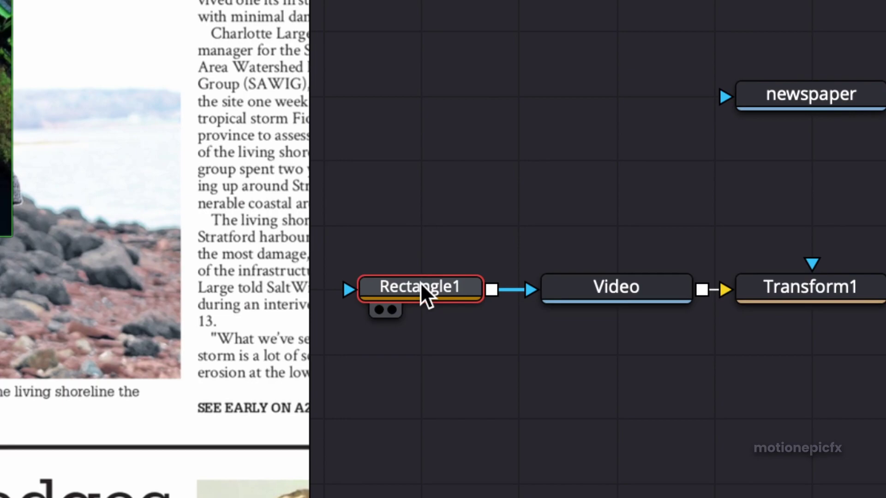
key("alt+super+8")
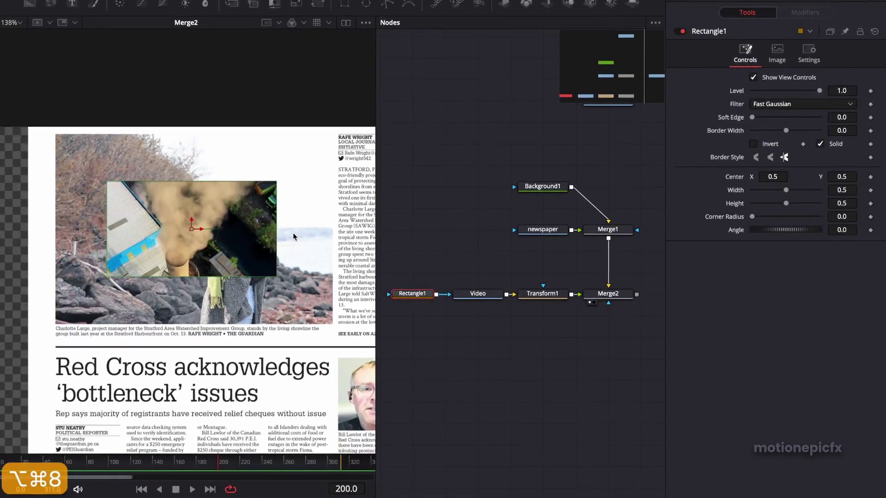
Fit the rectangle mask to the newspaper photo with width about 0.817, height about 0.993 and Center X about 0.508.
left_click_drag(276, 230, 333, 238)
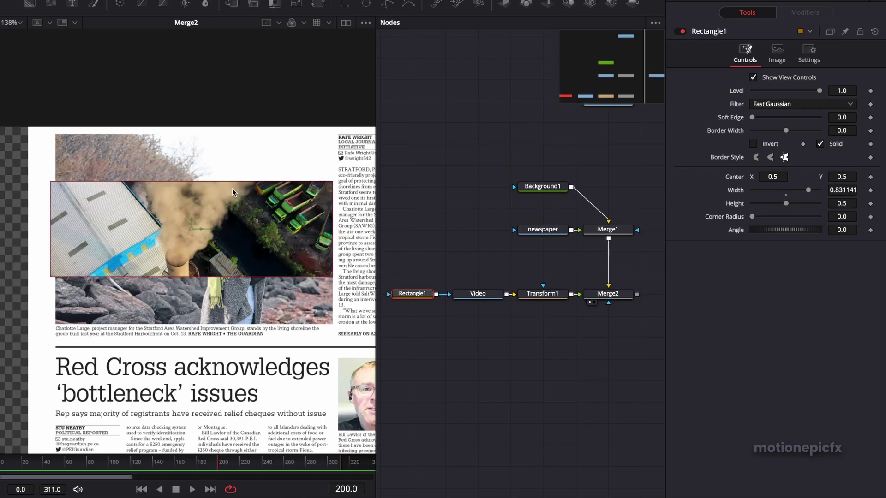
left_click_drag(222, 182, 209, 137)
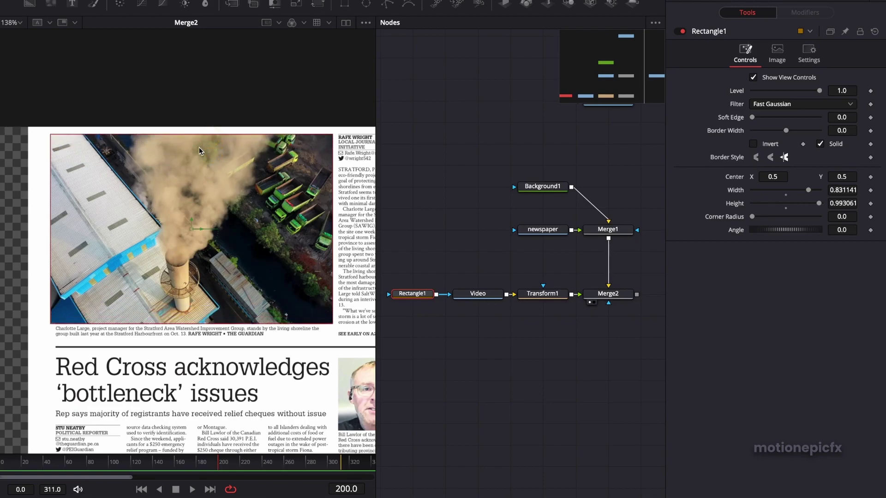
left_click_drag(830, 193, 661, 193)
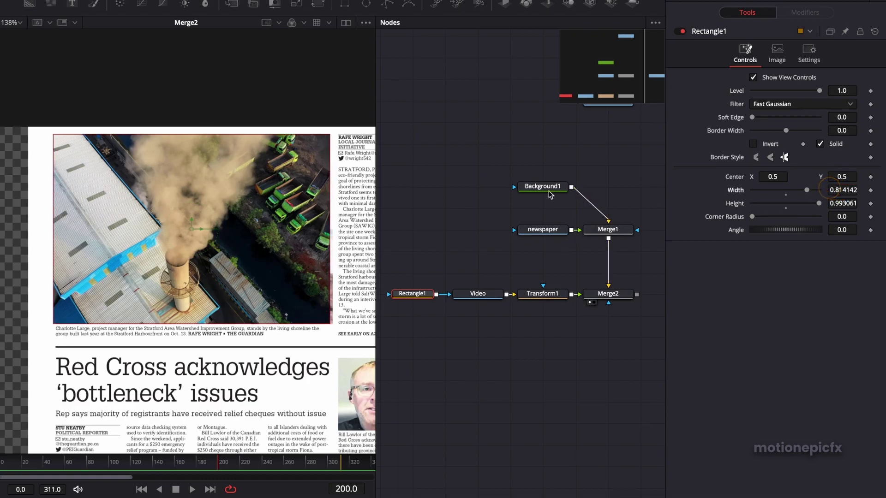
left_click_drag(199, 231, 202, 230)
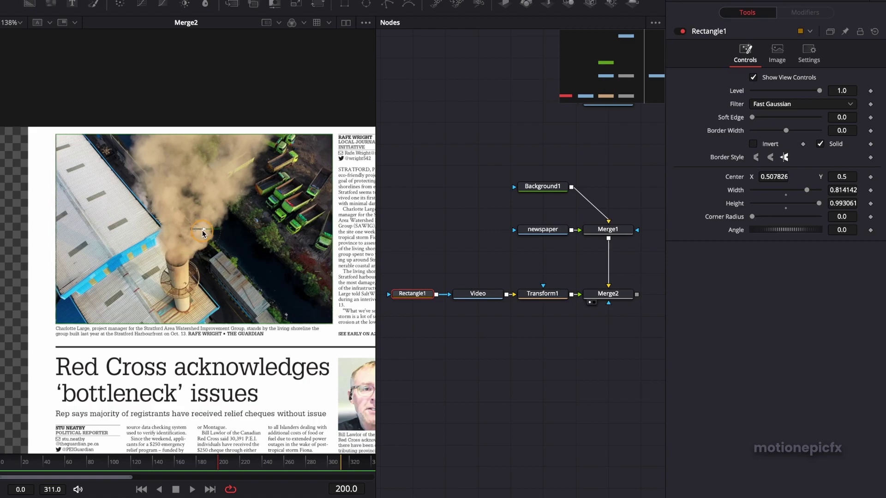
left_click(835, 191)
left_click_drag(836, 192, 837, 191)
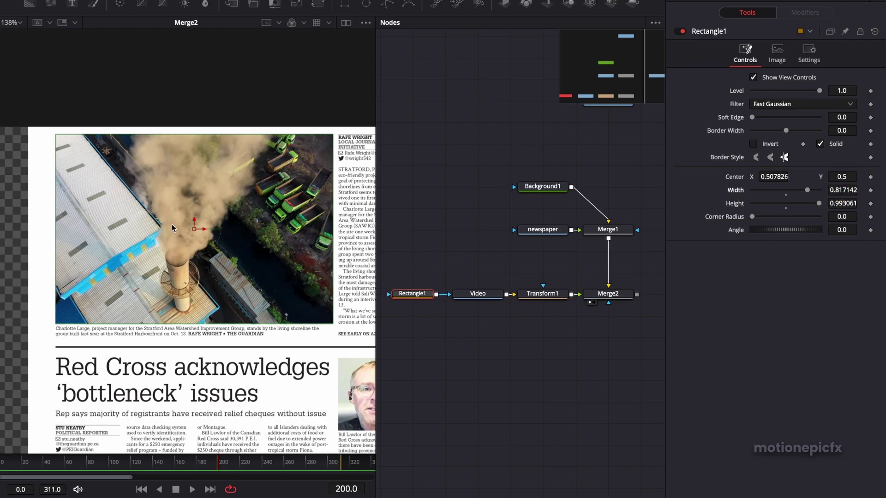
Set the rectangle mask's height to 1.0 so the video reaches the photo's lower edge.
scroll(274, 359, "up", 10)
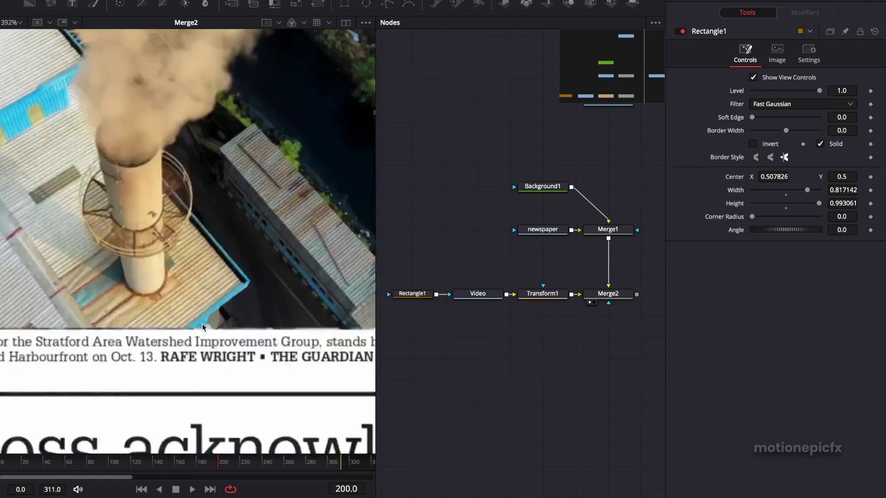
scroll(174, 336, "left", 3)
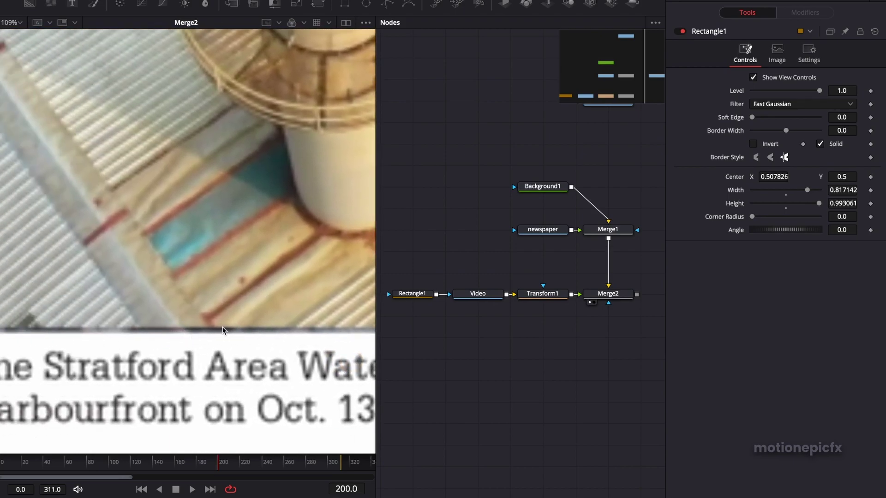
left_click(848, 203)
type("1")
key("Return")
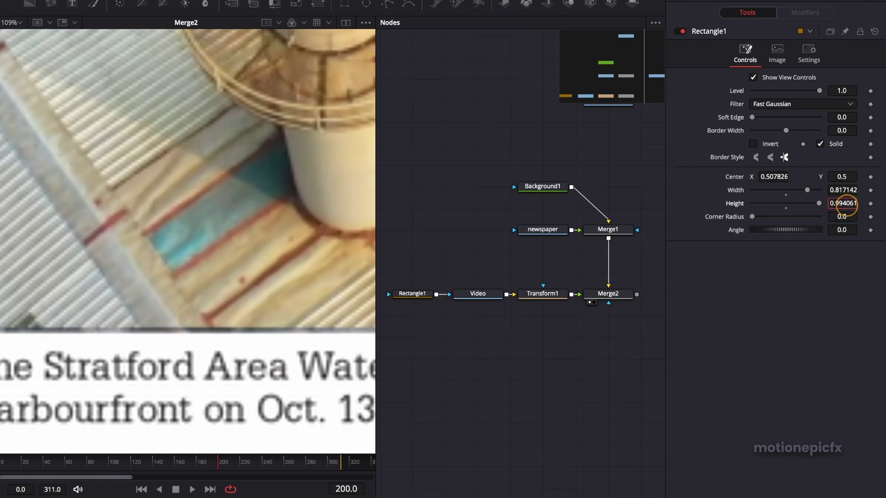
Set the rectangle mask's Center X to 0.506826 to align it with the photo's side edges.
scroll(275, 232, "down", 5)
scroll(275, 232, "right", 2)
scroll(201, 206, "up", 2)
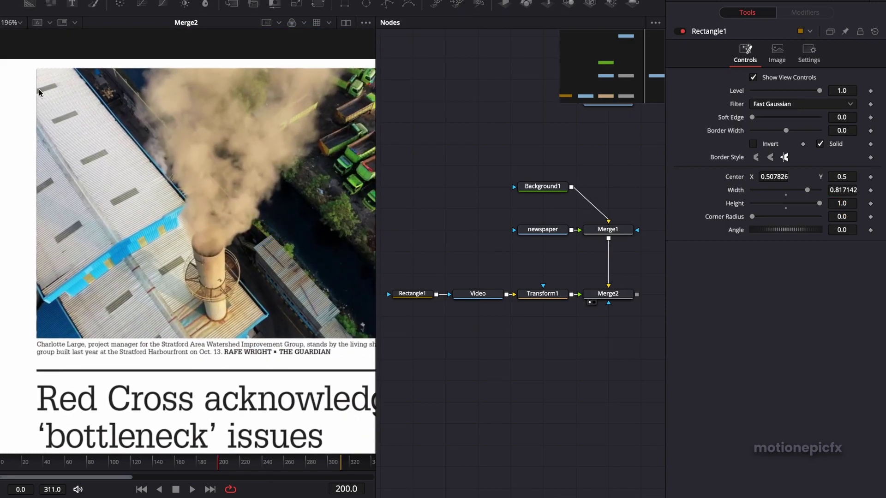
scroll(59, 123, "up", 6)
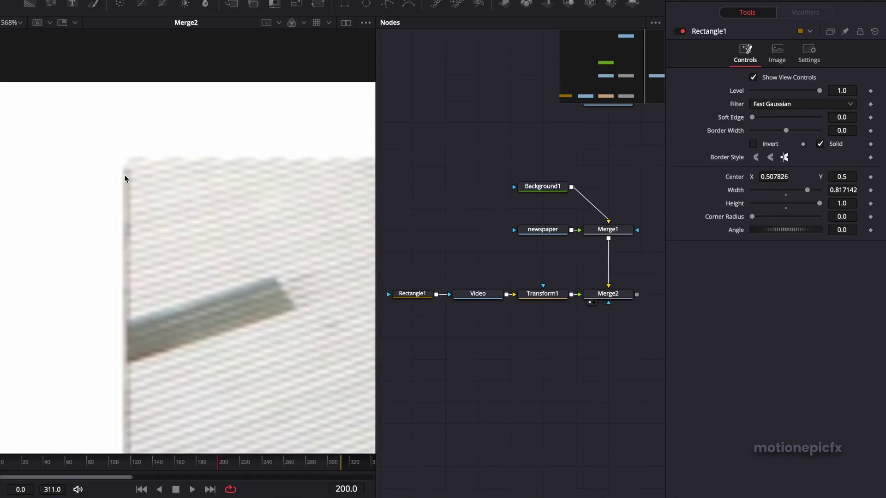
scroll(124, 182, "down", 3)
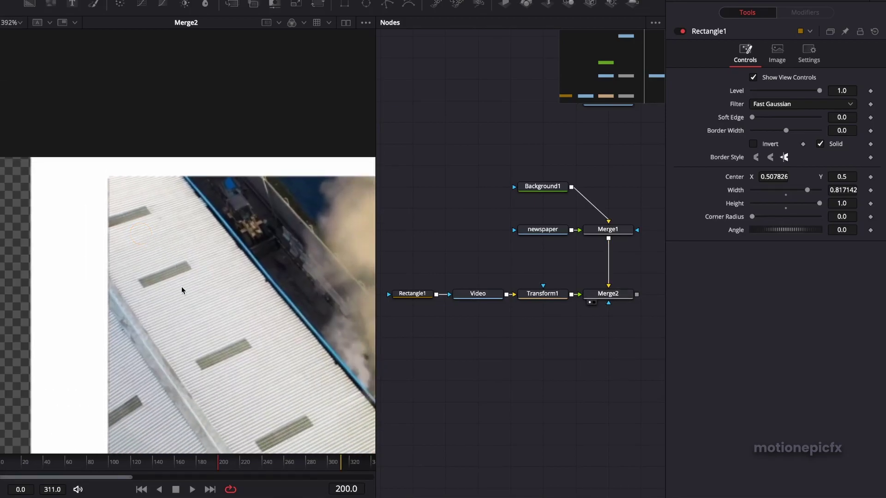
scroll(191, 282, "right", 2)
scroll(190, 278, "down", 2)
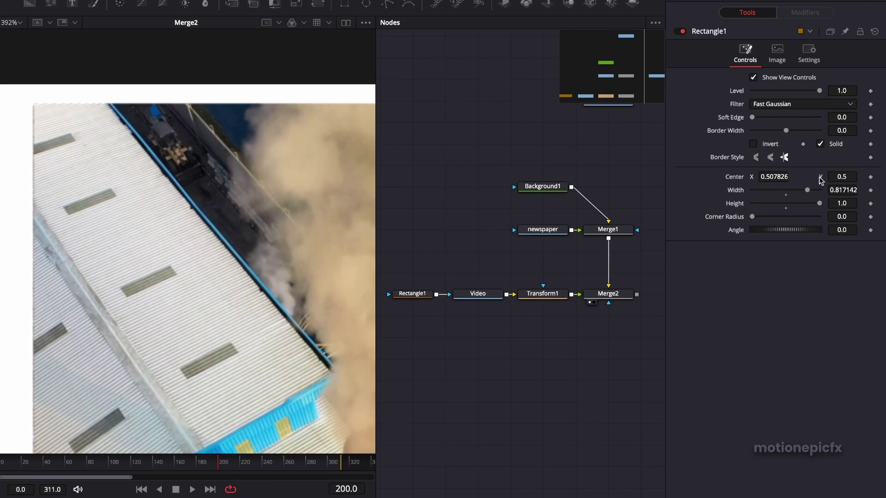
left_click(784, 176)
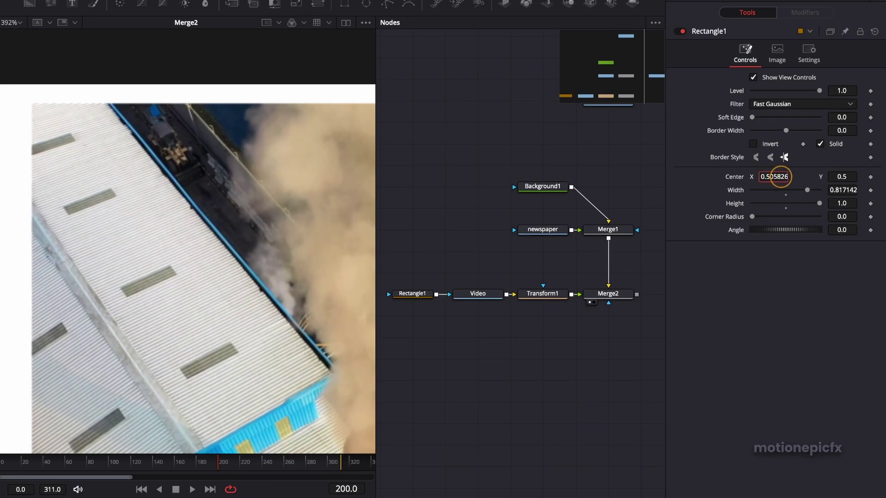
key("BackSpace")
type("6")
key("Return")
scroll(272, 258, "down", 2)
scroll(277, 256, "right", 4)
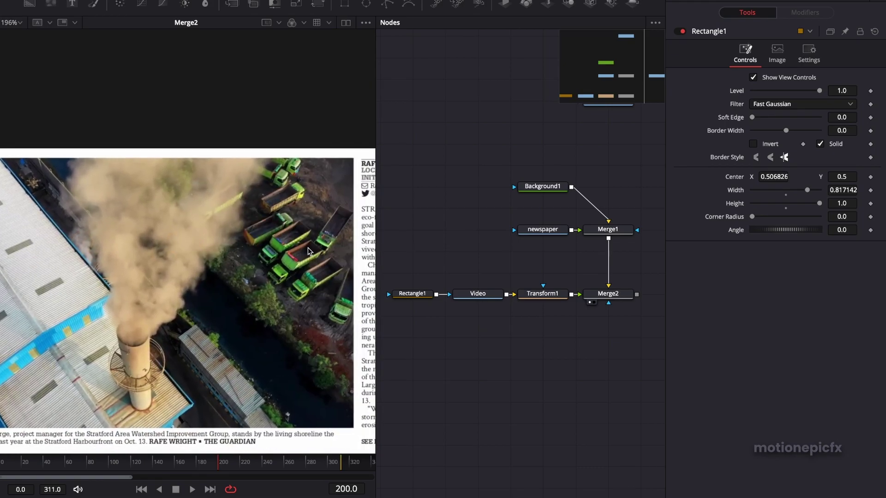
scroll(285, 251, "down", 2)
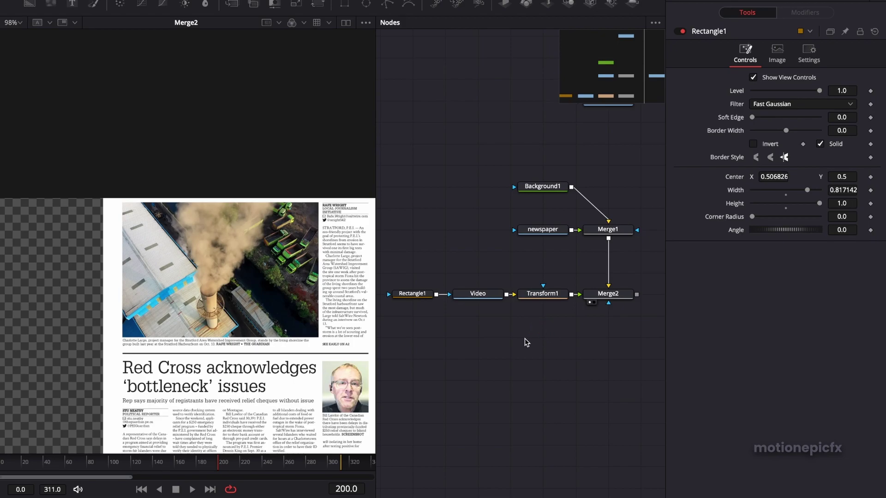
Move the SS freeze-frame node directly below the Video node.
left_click_drag(545, 341, 543, 320)
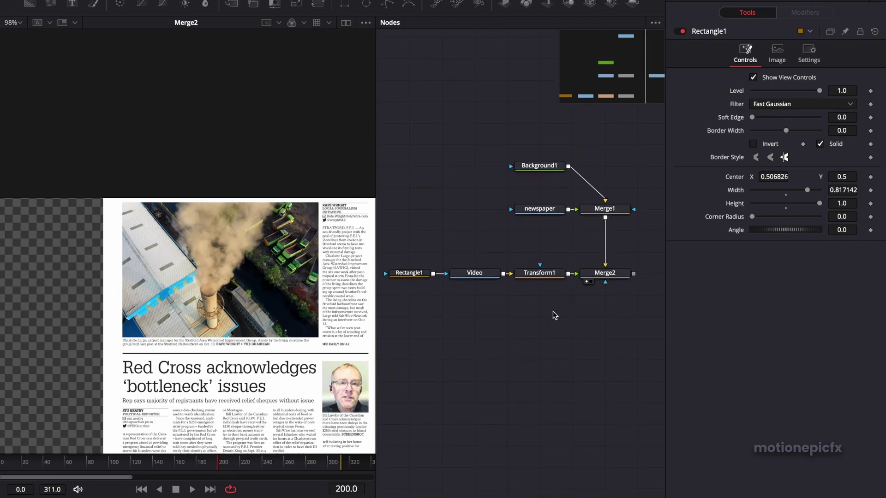
left_click_drag(515, 127, 451, 186)
left_click_drag(554, 141, 421, 409)
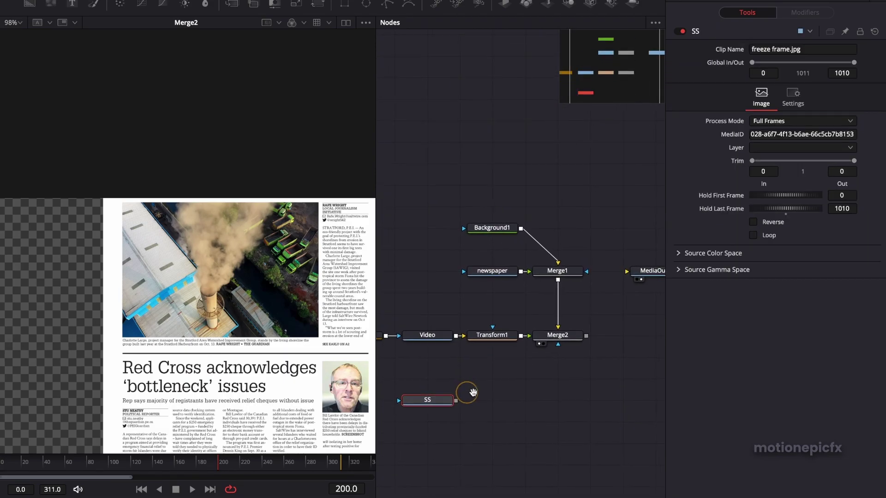
left_click_drag(469, 387, 506, 389)
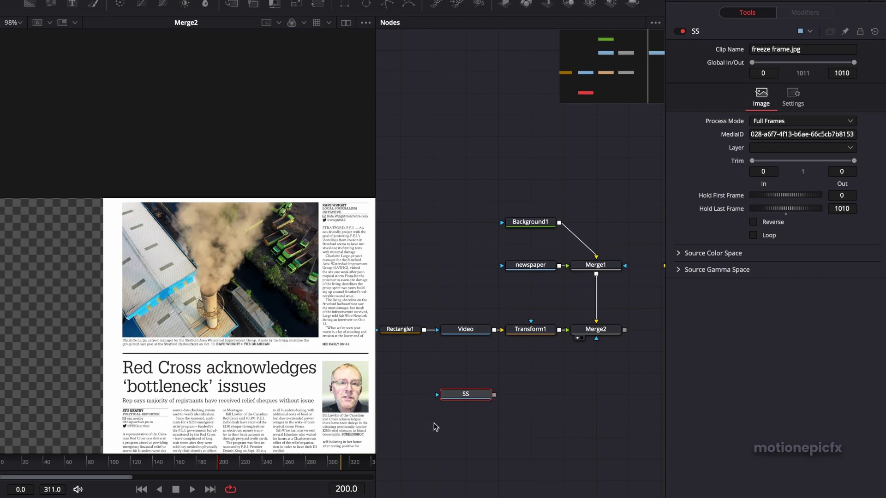
Play the composition from frame 0 to check the masked video on the newspaper.
left_click(141, 489)
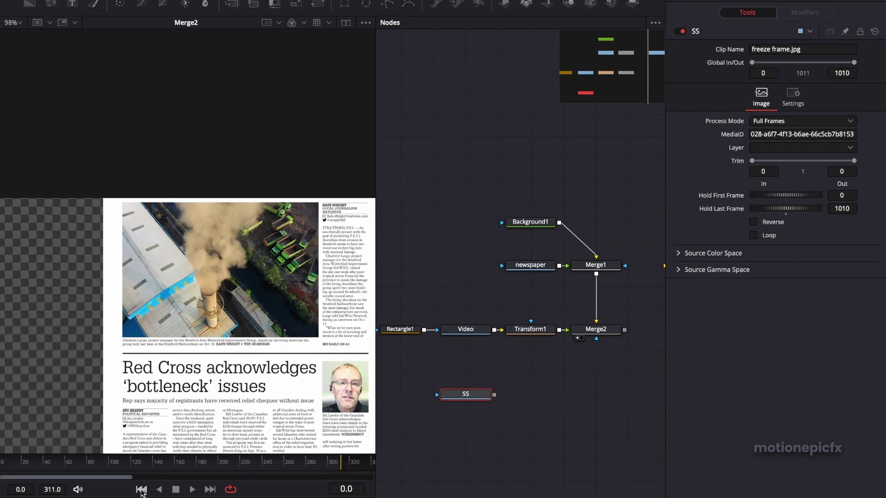
key("space")
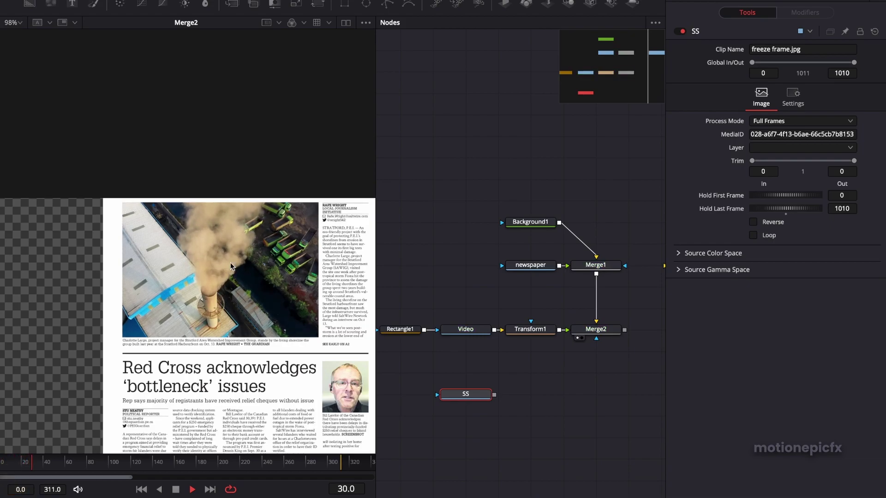
key("space")
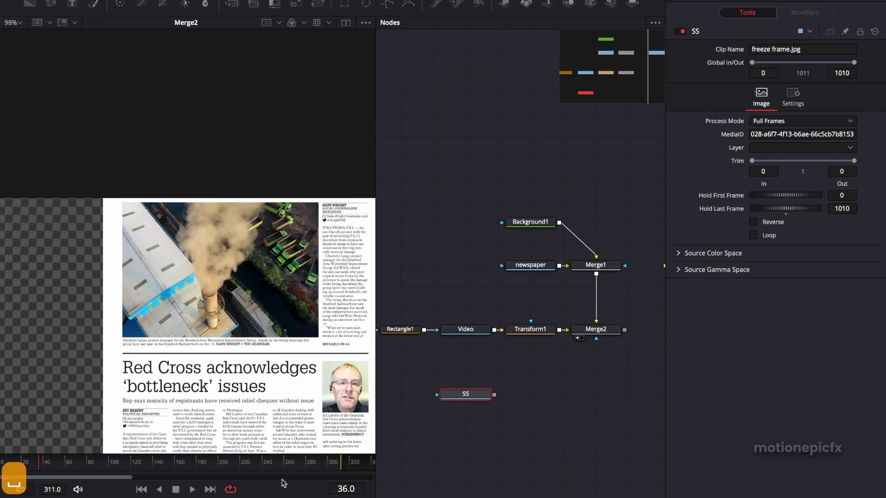
Turn off High Quality and Motion Blur for playback.
right_click(266, 492)
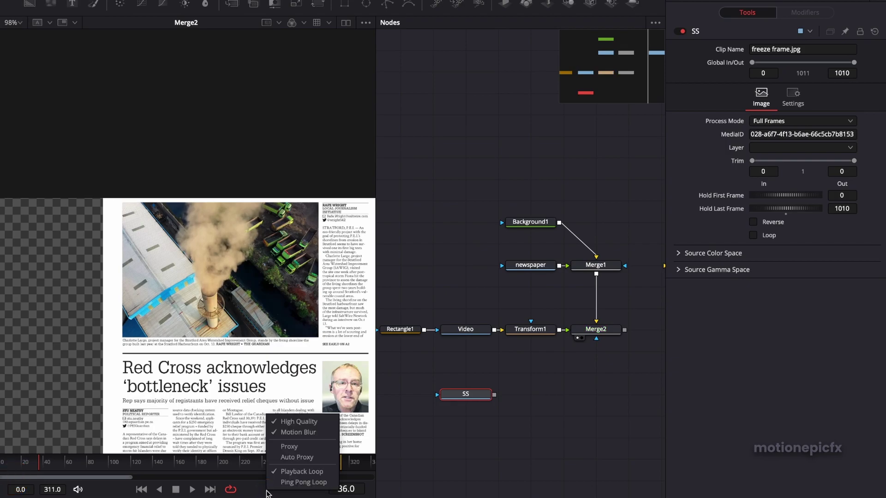
left_click(283, 421)
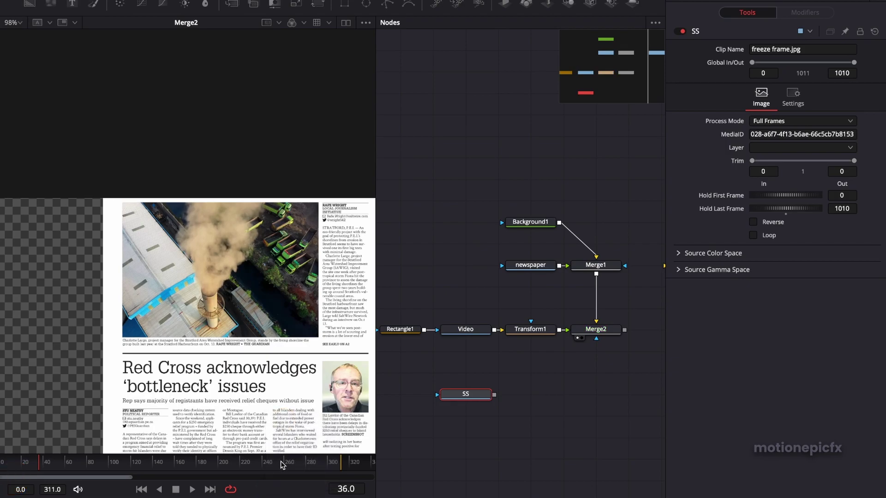
right_click(275, 489)
left_click(293, 428)
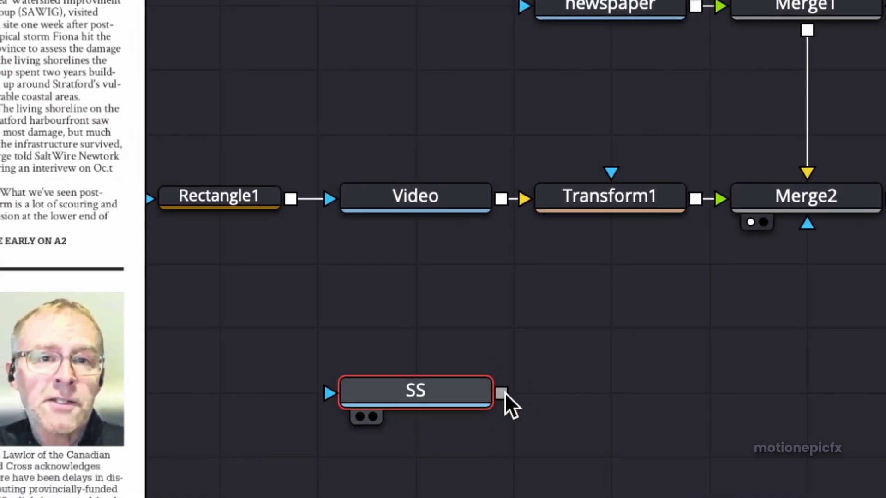
Merge the SS freeze frame over Merge2 and show the new merge in the viewer.
left_click_drag(494, 394, 757, 203)
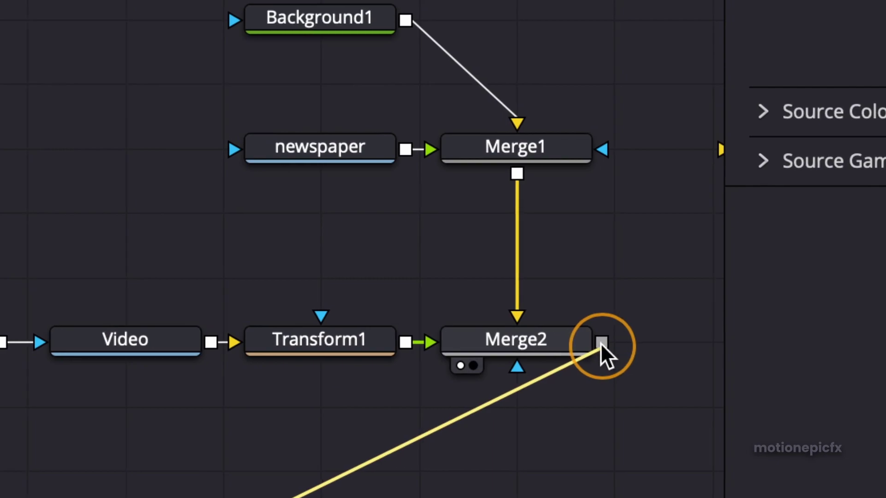
left_click_drag(599, 342, 599, 343)
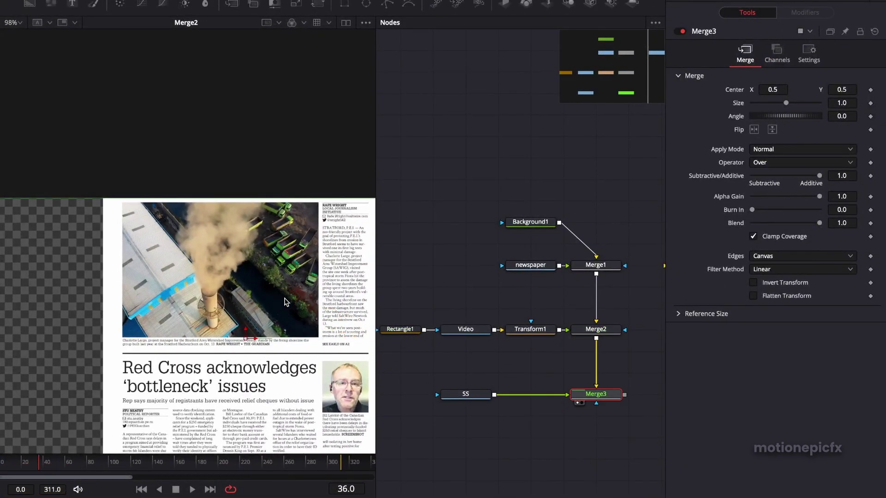
key("1")
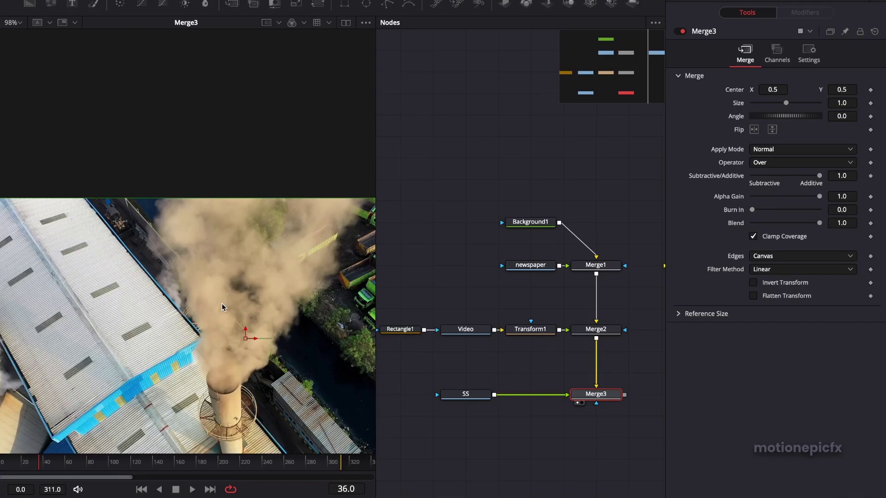
scroll(221, 303, "down", 2)
scroll(204, 280, "up", 1)
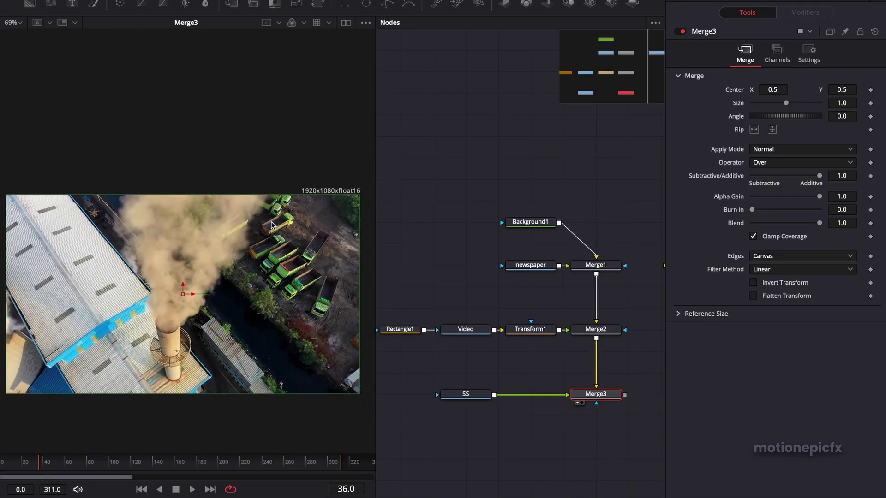
Copy Transform1 and insert the copy between the SS freeze-frame node and Merge3.
left_click(465, 397)
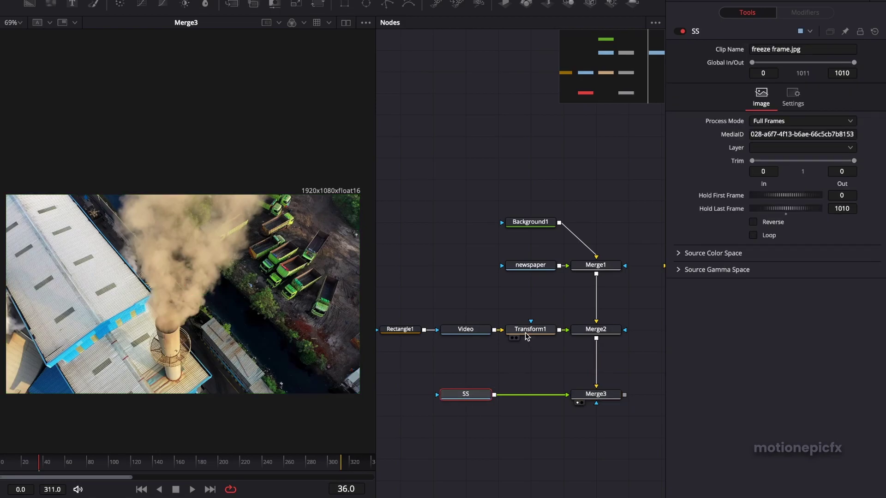
left_click(525, 333)
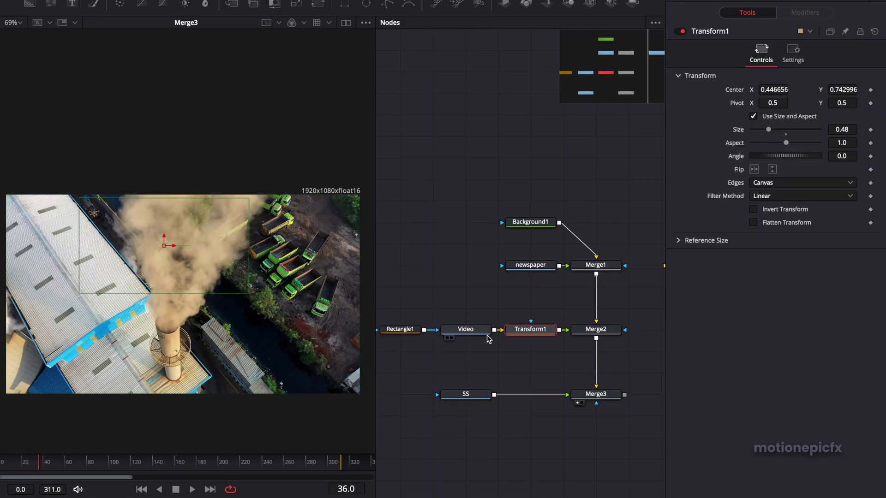
mouse_move(486, 335)
key("super+c")
left_click(473, 394)
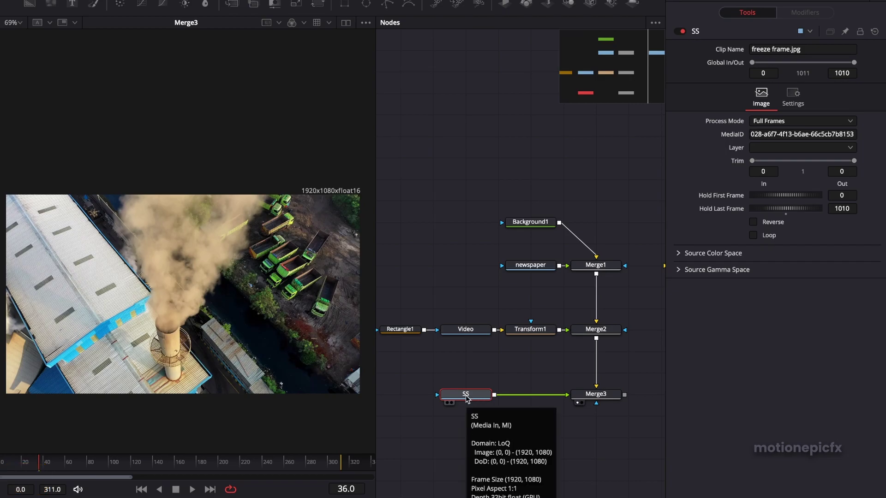
key("super+v")
Copy the Rectangle1 mask and connect the copy to the effect mask input of the SS node.
left_click(404, 330)
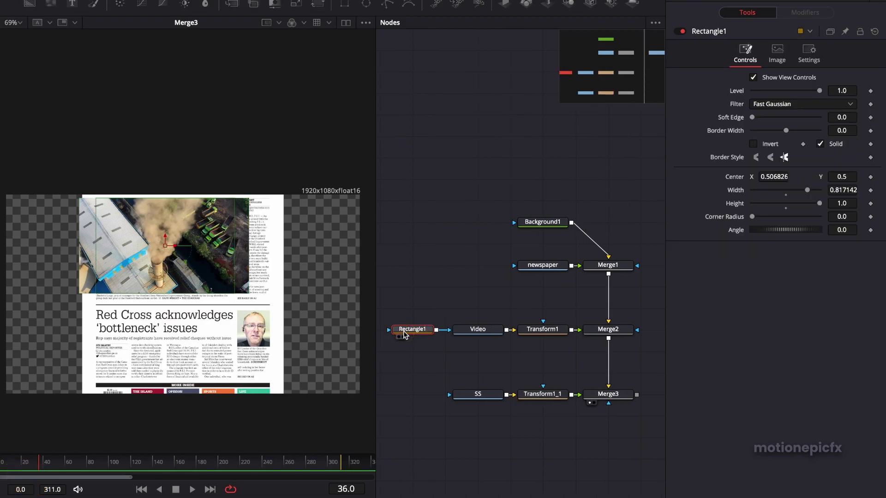
key("super+c")
key("super+v")
left_click_drag(437, 396, 449, 396)
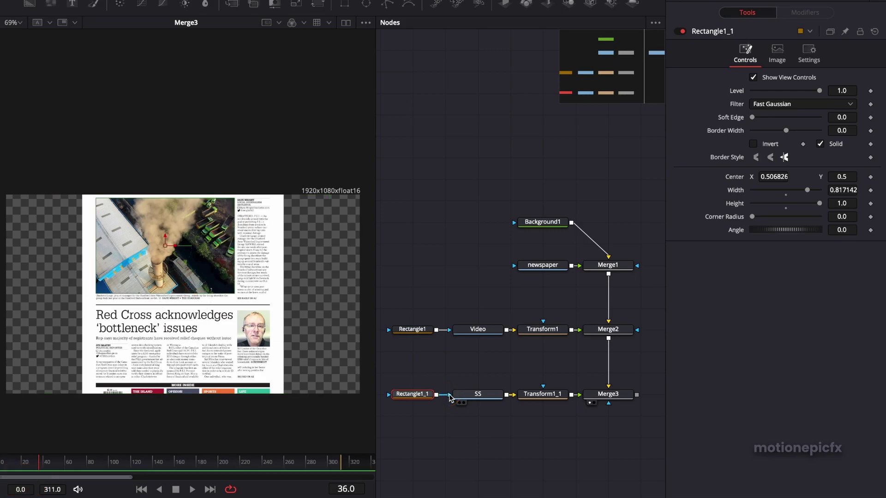
Keyframe the Blend of Merge3 at 1.0 on frame 200.
scroll(161, 277, "up", 4)
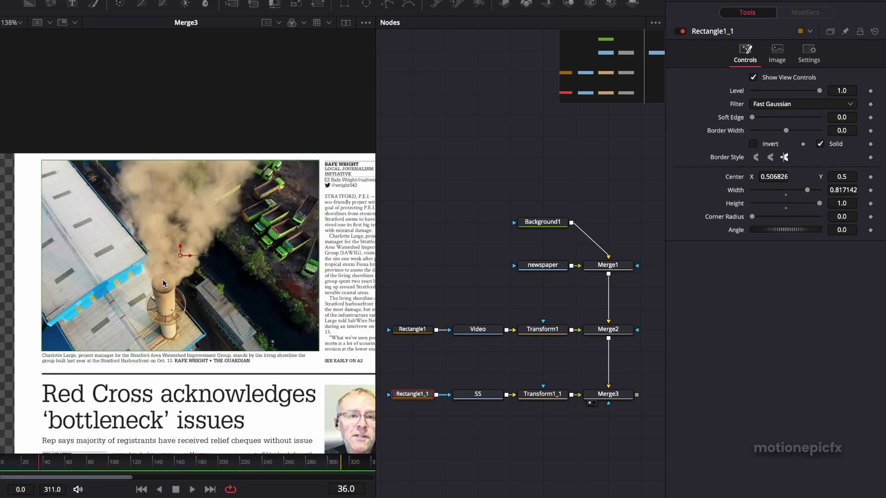
left_click_drag(60, 464, 194, 464)
mouse_move(214, 467)
left_mouse_down()
mouse_move(137, 465)
mouse_move(218, 466)
left_mouse_up()
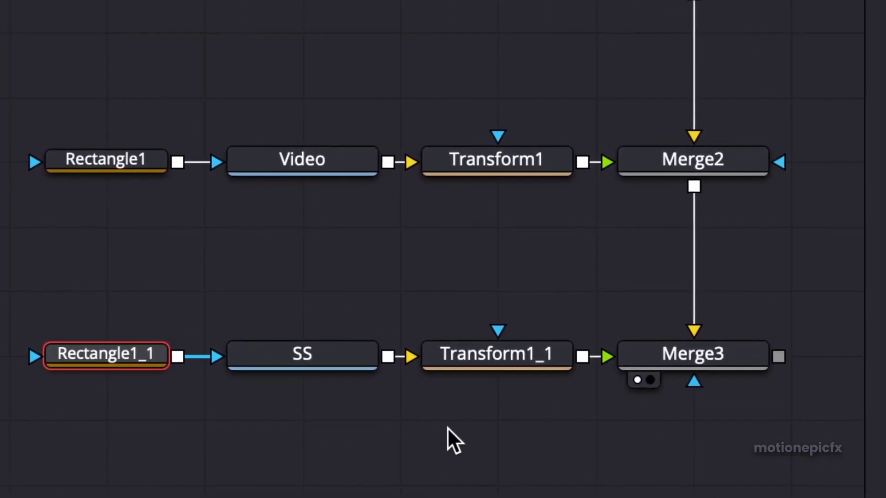
left_click(513, 410)
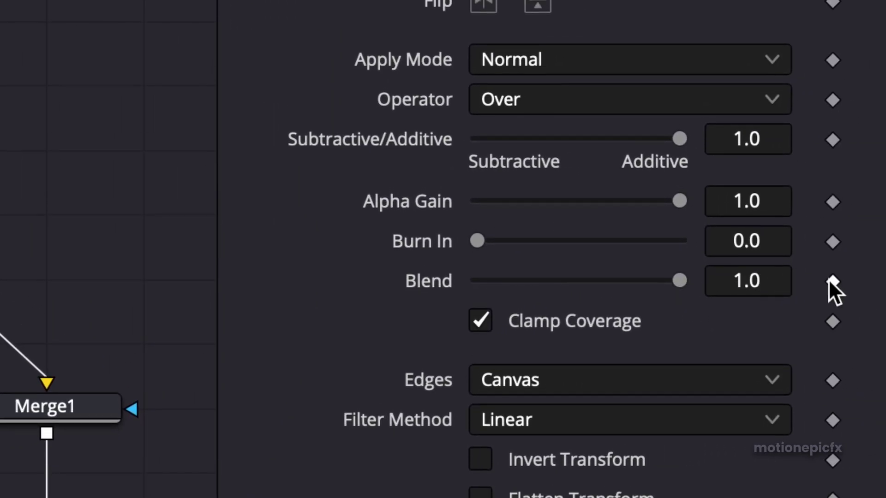
left_click(831, 279)
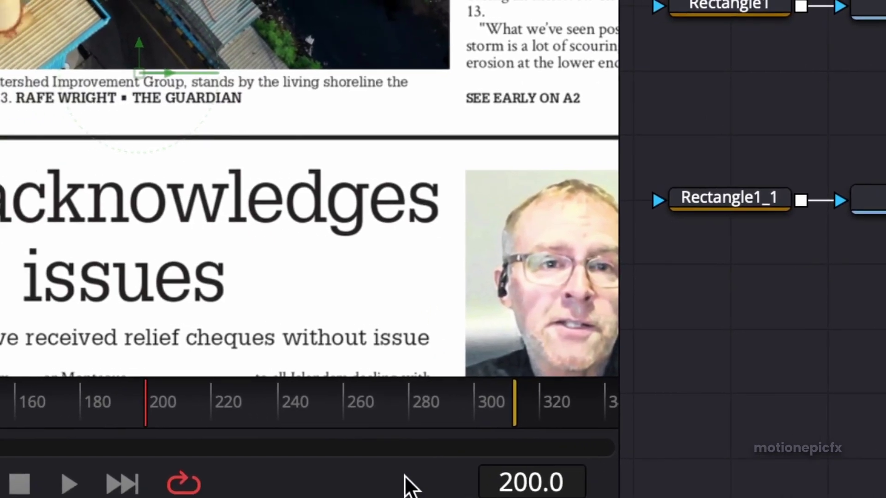
Go back one frame to 199 and set the Blend of Merge3 to 0.0.
key("Left")
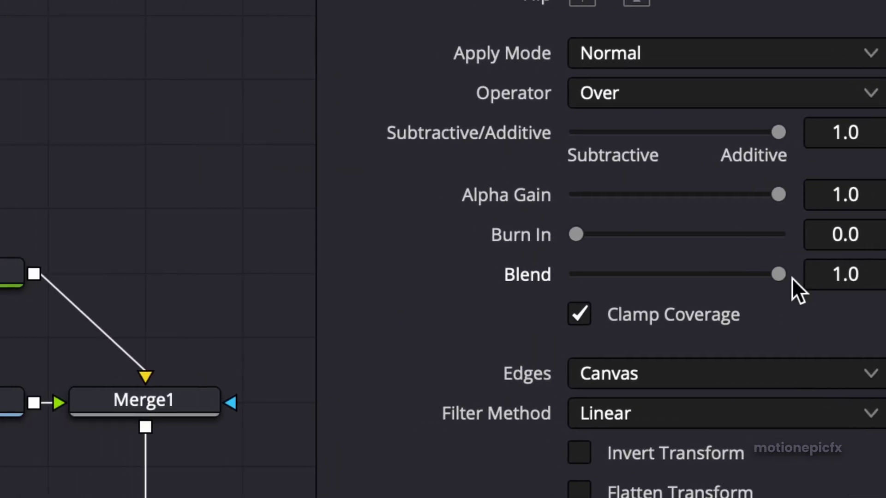
left_click_drag(779, 274, 528, 275)
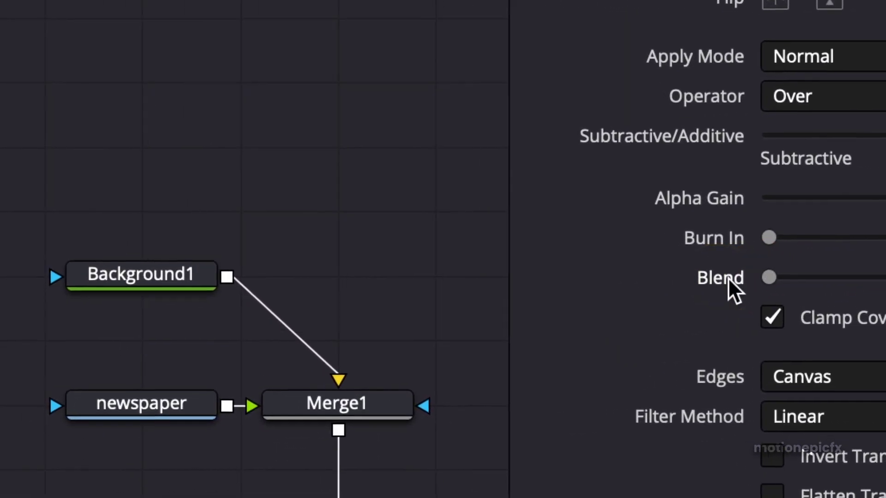
key("alt+super+8")
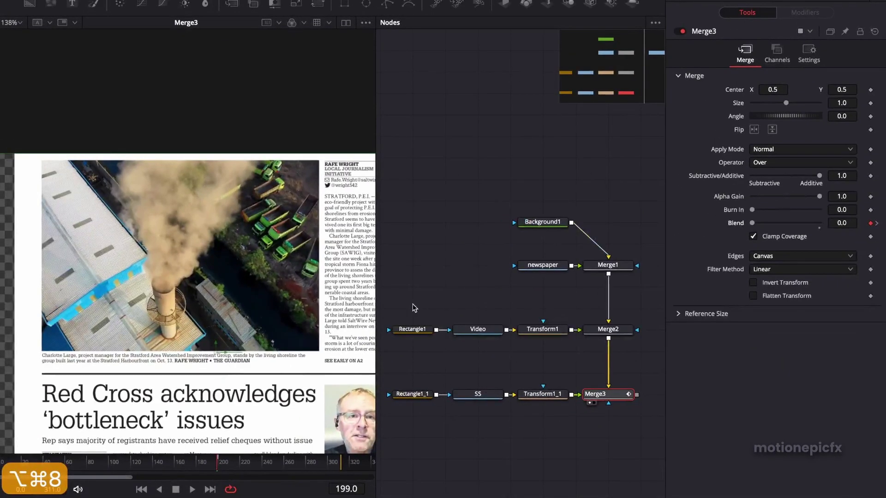
Play the composition from frame 51 to check the switch from video to freeze frame, and return to frame 170.
left_click(57, 463)
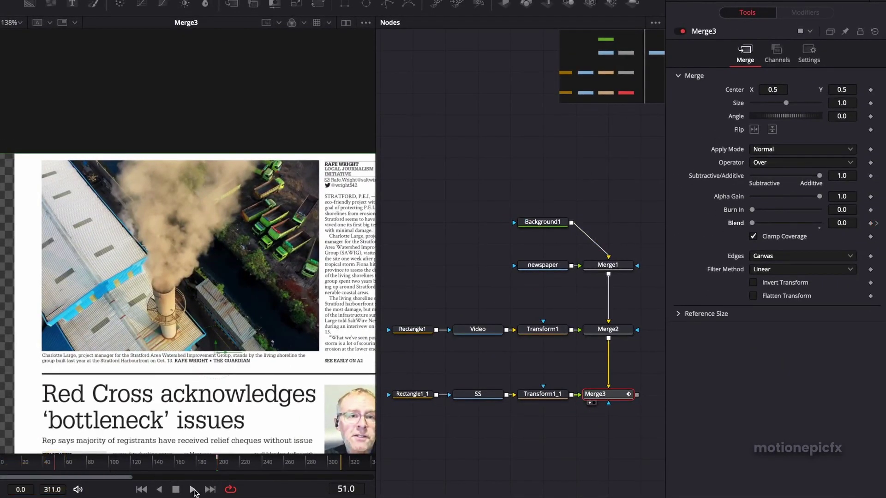
left_click(194, 490)
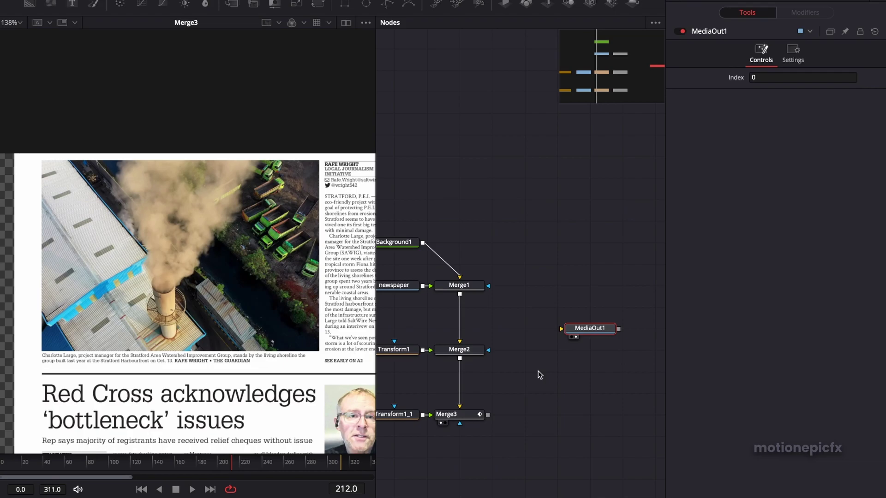
left_click(185, 463)
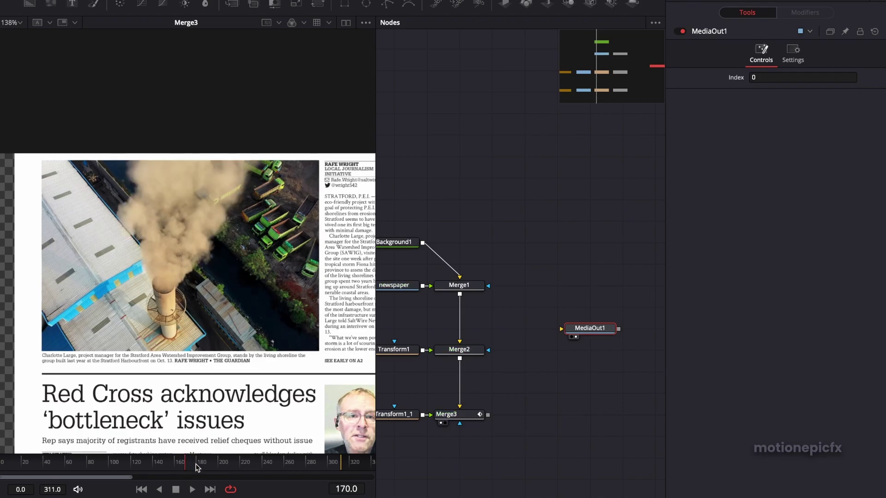
Add an Image Plane 3D node after Merge3.
left_click(467, 417)
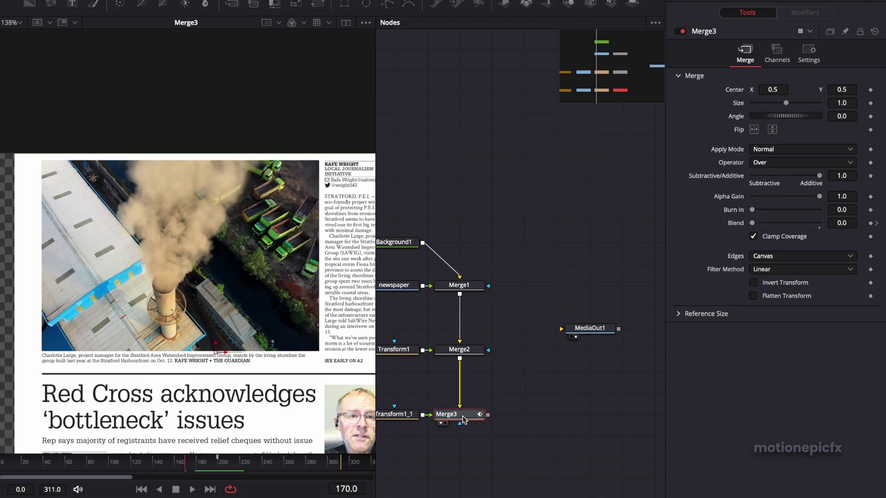
key("shift+space")
type("xf")
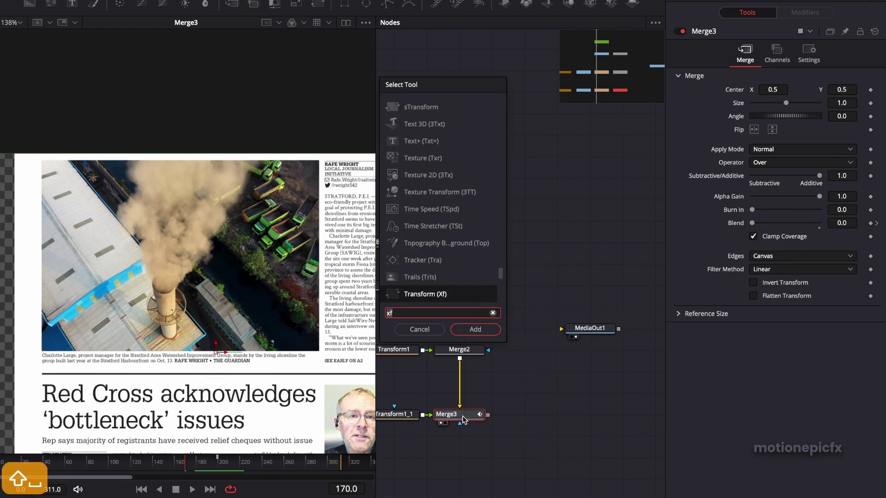
key("BackSpace")
key("BackSpace")
type("imag")
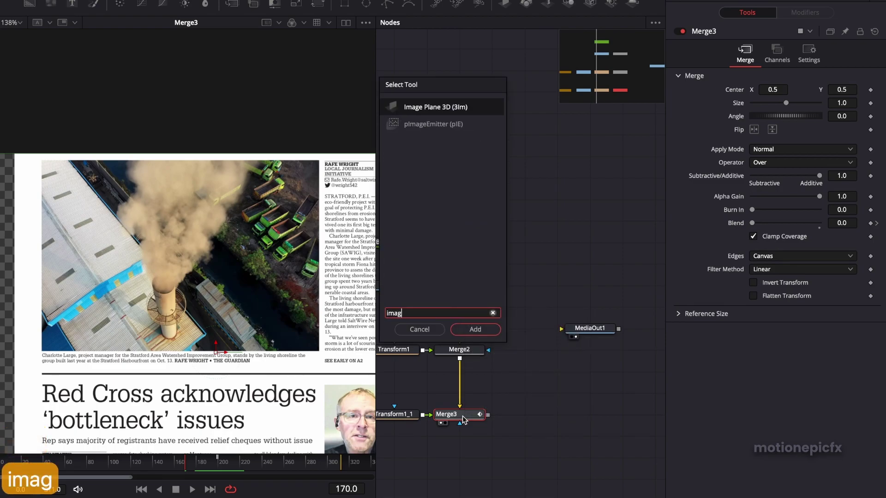
key("Return")
key("super+z")
Add a Camera 3D merged with ImagePlane3D1, line up Merge3D1 beside the image plane and place the camera directly below it.
left_click(508, 410)
key("shift+space")
type("came")
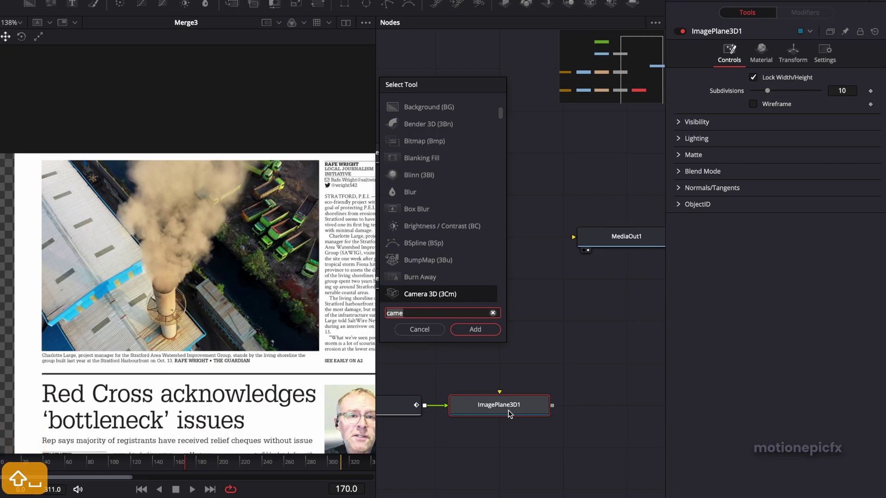
left_click(475, 330)
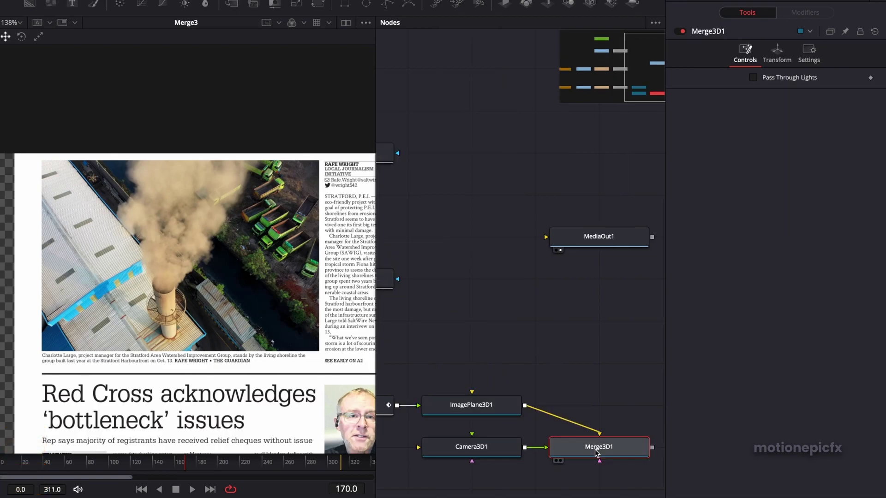
left_click_drag(599, 452, 599, 410)
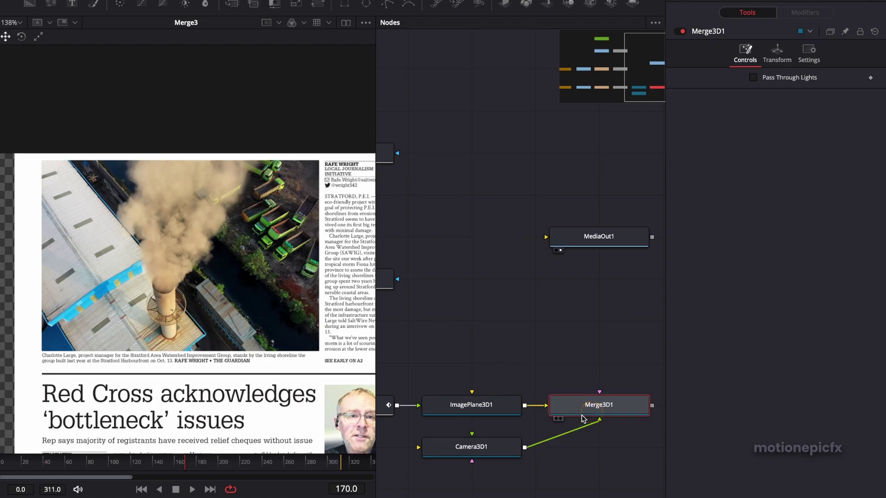
left_click_drag(489, 449, 616, 448)
left_click_drag(569, 427, 491, 428)
Add a Renderer 3D node after Merge3D1.
left_click(525, 411)
key("shift+space")
type("came")
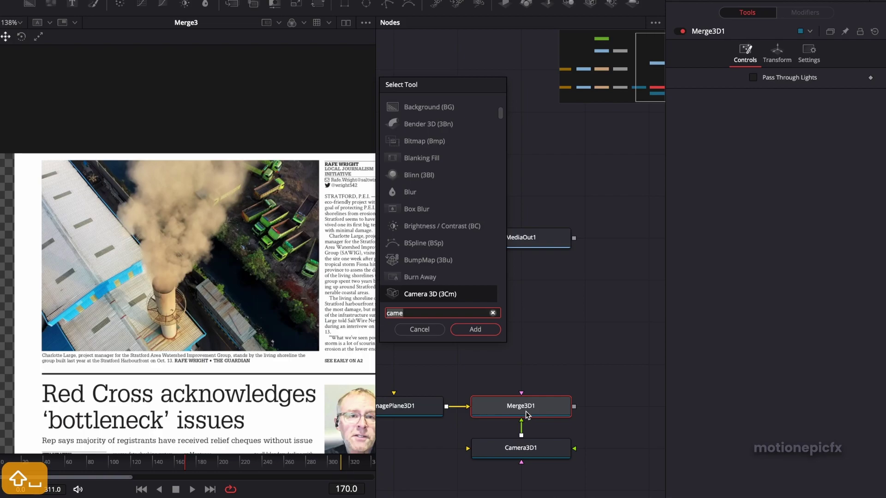
key("BackSpace")
key("BackSpace")
key("BackSpace")
key("BackSpace")
type("rend")
key("Return")
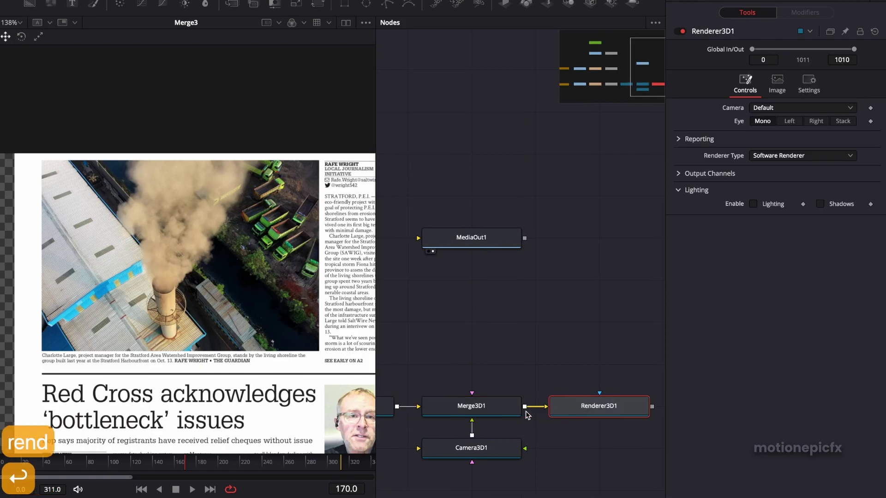
Move MediaOut1 above Renderer3D1, connect the renderer to it and show Renderer3D1 in the viewer.
left_click_drag(480, 247, 607, 248)
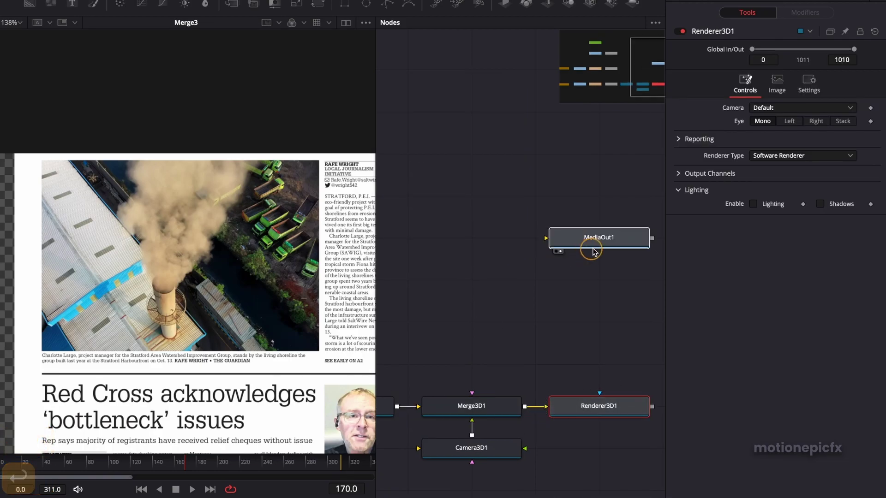
left_click(607, 249)
left_click_drag(652, 406, 548, 239)
left_click_drag(465, 378, 502, 339)
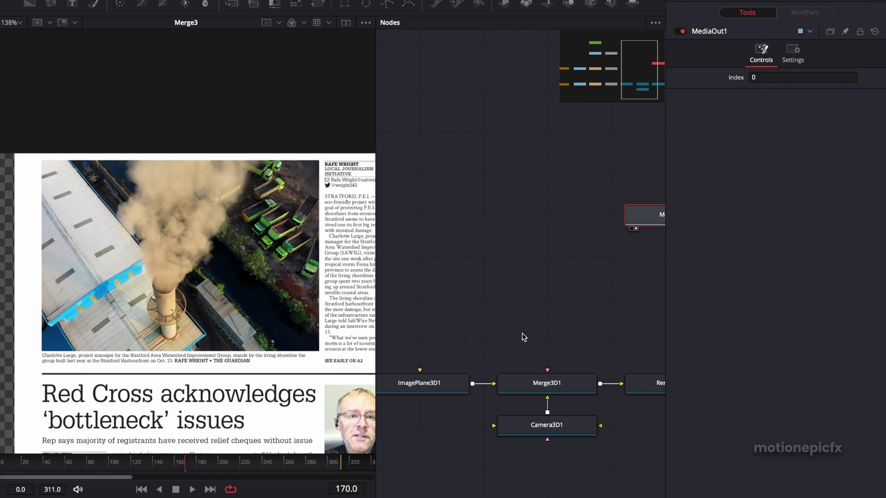
scroll(501, 337, "right", 5)
left_click_drag(579, 395, 184, 281)
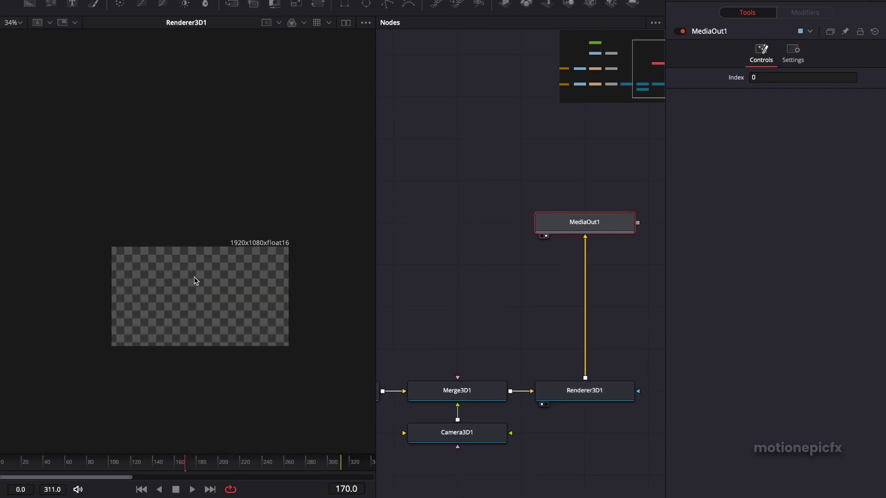
scroll(194, 281, "up", 3)
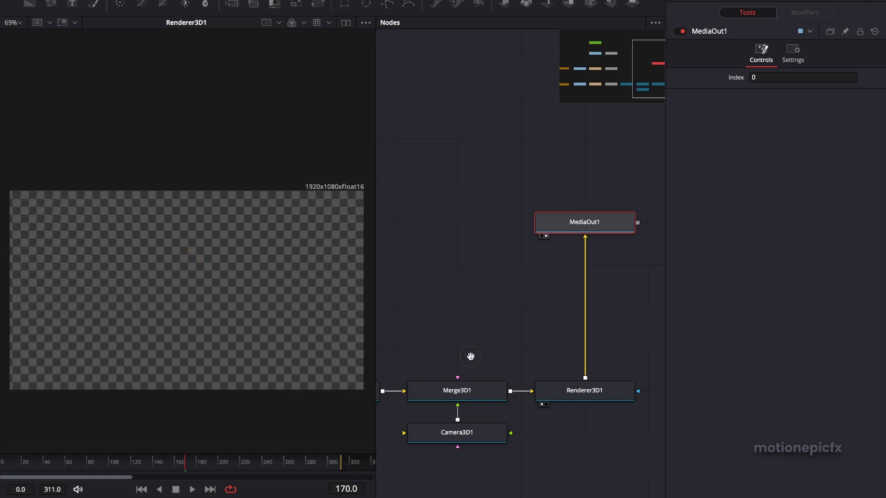
Set the translation of ImagePlane3D1 to Y -0.132 and Z -0.87 to bring the newspaper photo into view.
scroll(458, 351, "left", 6)
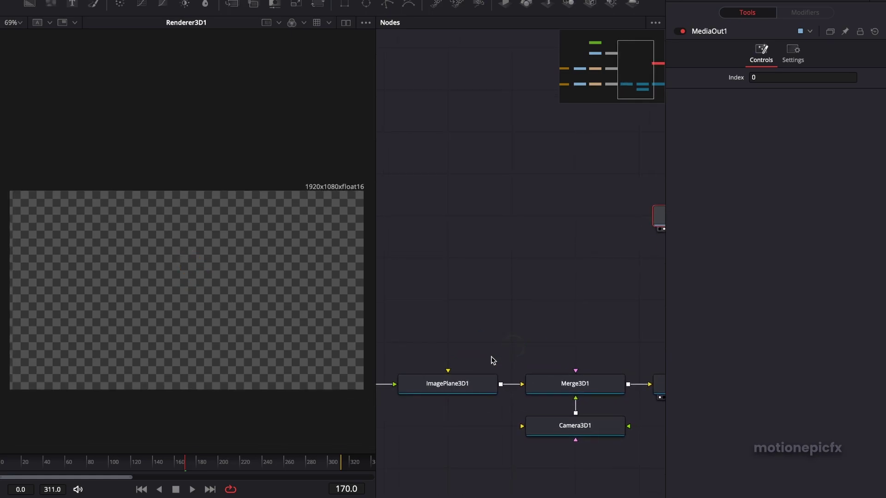
left_click(451, 388)
left_click(792, 52)
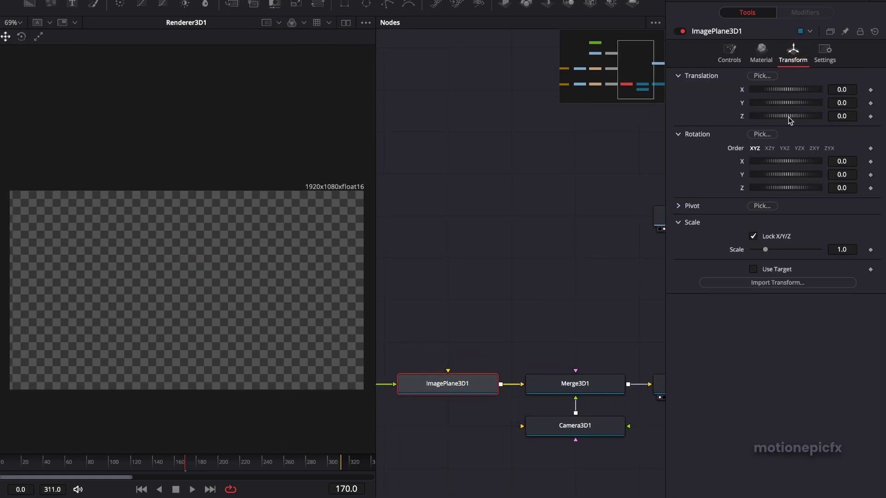
left_click_drag(793, 119, 785, 117)
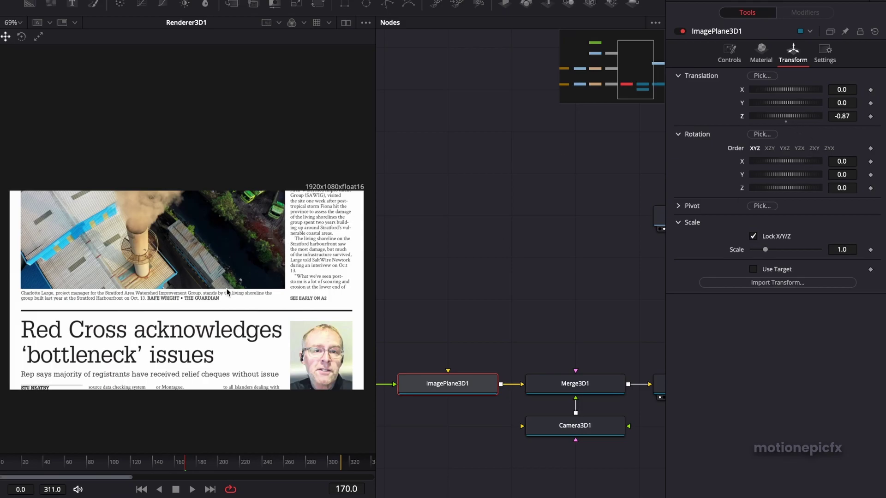
left_click(842, 103)
type("-0.015")
key("Return")
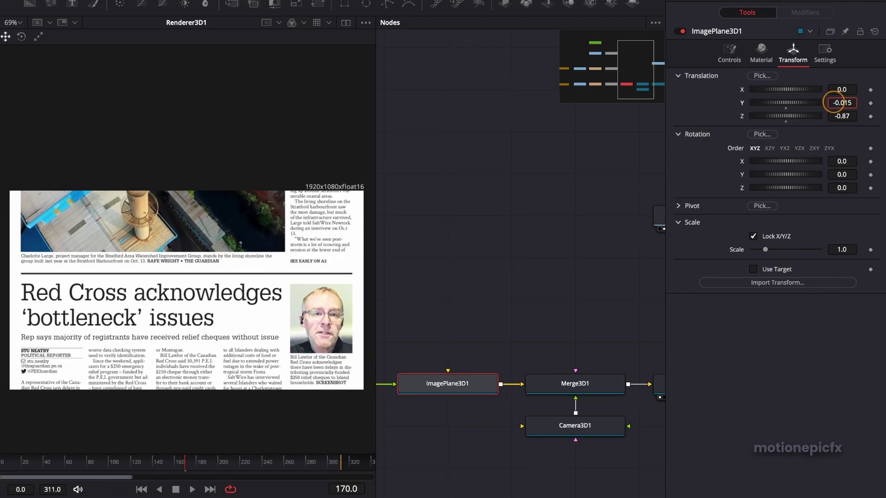
left_click_drag(833, 102, 771, 102)
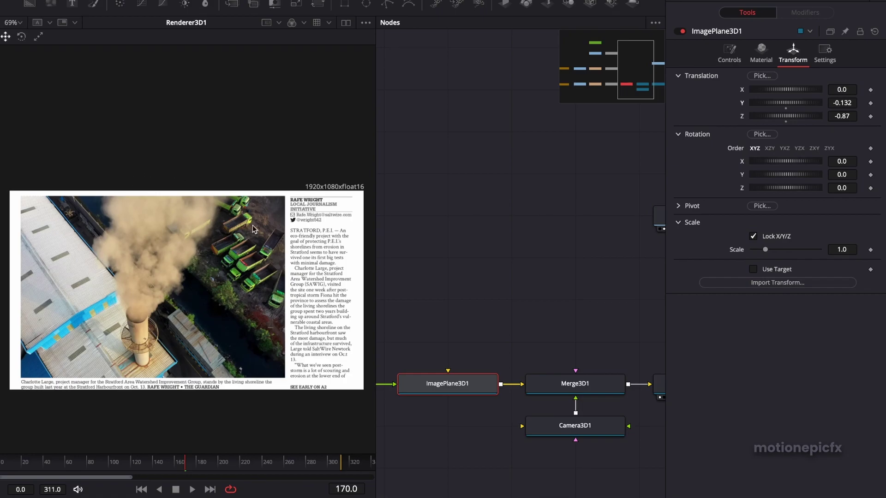
Try a translation of X 0.054 and Z -0.9 on ImagePlane3D1 and undo the last change.
left_click(834, 89)
type("0.054")
left_click(438, 93)
left_click_drag(798, 115, 826, 116)
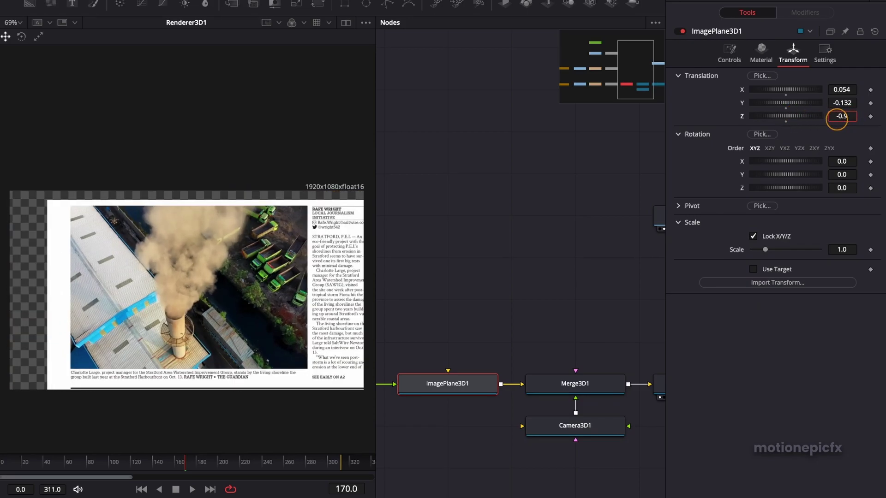
key("super+z")
Fine-tune the translation of ImagePlane3D1 to X 0.05, Y -0.111 and Z -0.64 so the factory photo fills the frame.
left_click(843, 103)
left_click(843, 115)
key("super+z")
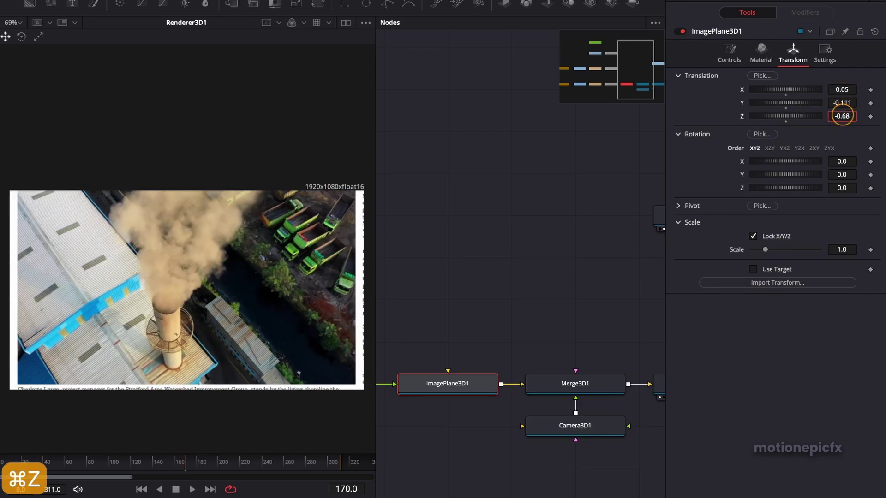
key("super+z")
left_click(838, 117)
key("Up")
key("Up")
scroll(501, 314, "right", 3)
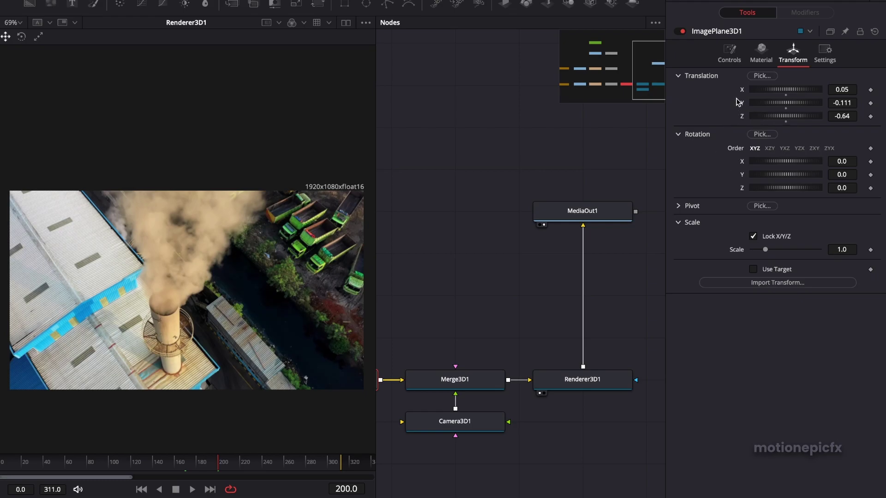
Animate the translation and rotation groups of ImagePlane3D1 to keyframe the full-frame photo position at frame 200.
right_click(736, 98)
left_click(758, 119)
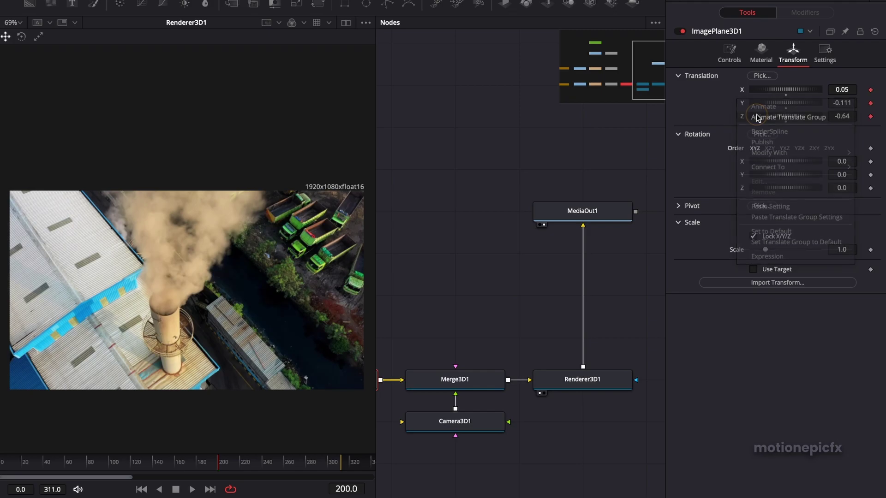
right_click(734, 170)
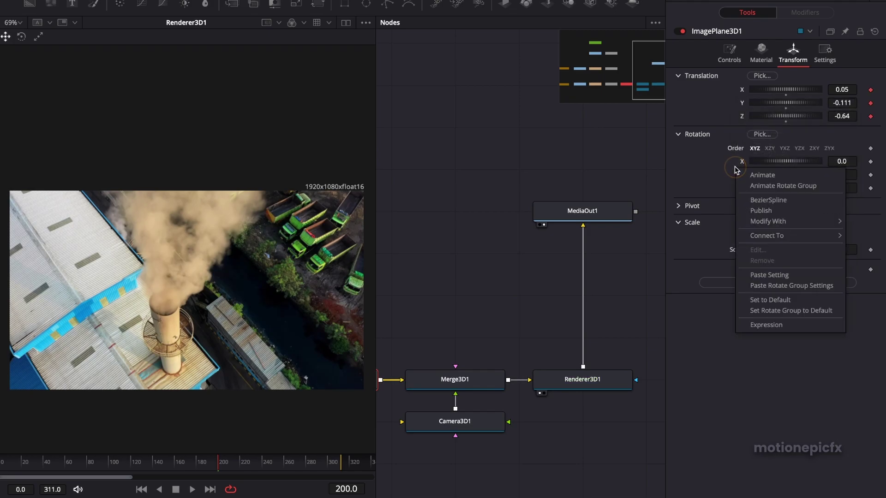
left_click(761, 187)
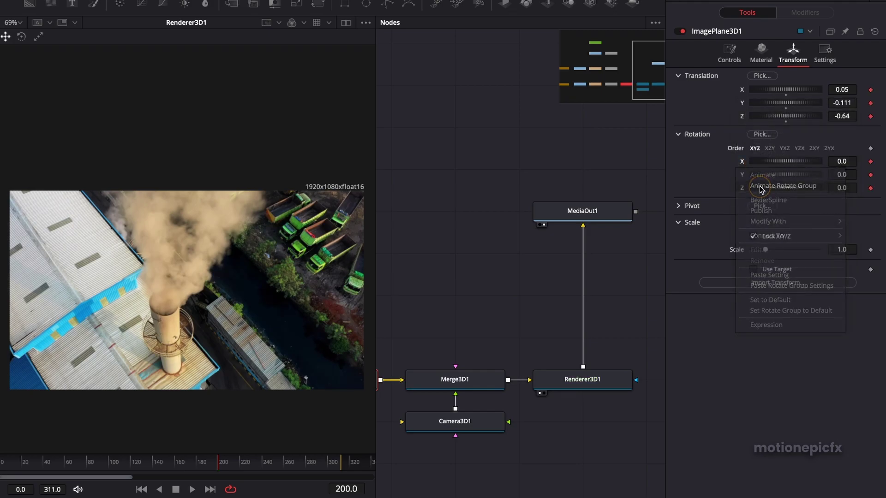
At frame 280, set ImagePlane3D1's translation to X 0.027, Y -0.068, Z -0.8 and its rotation to X -26.4, Y 7.1.
left_click(307, 464)
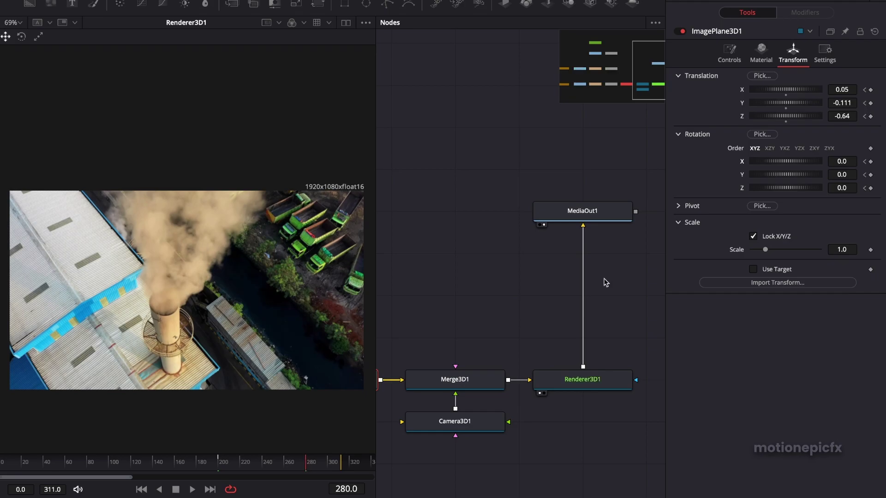
left_click_drag(845, 116, 838, 117)
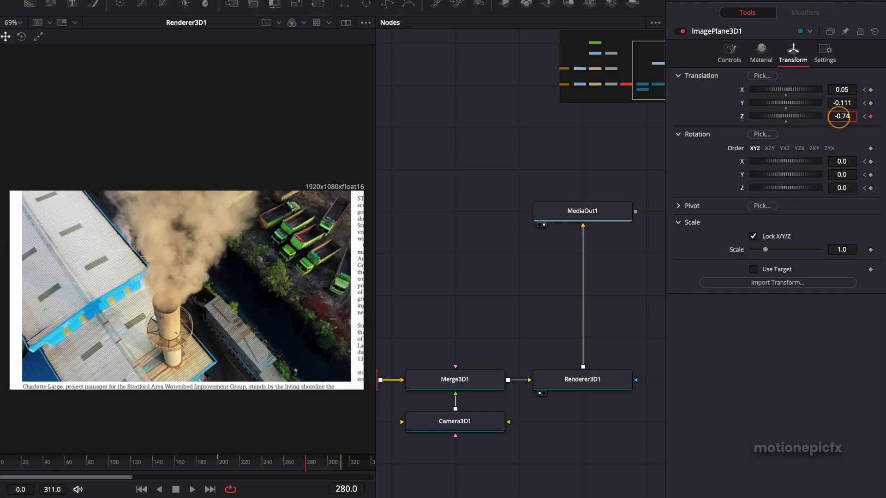
left_click_drag(841, 176, 861, 180)
left_click_drag(845, 105, 867, 114)
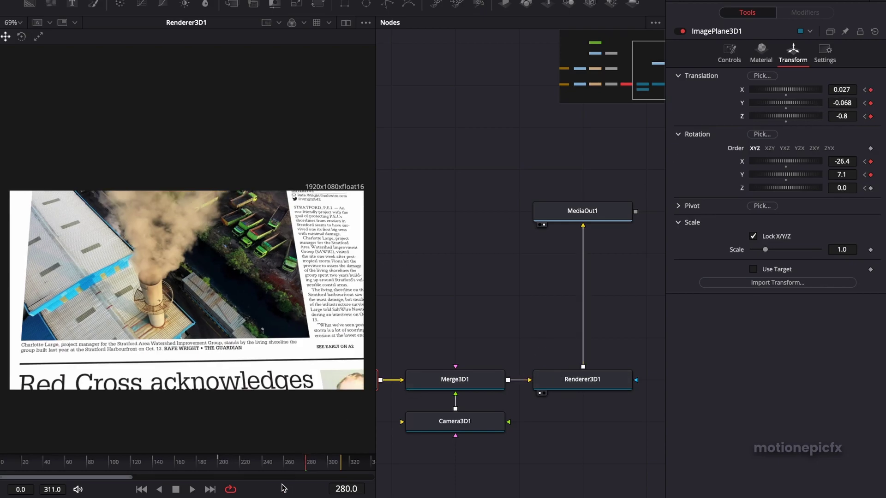
Play back and scrub the image plane's move between frames 200 and 280 to check the pull-out onto the newspaper.
left_click(210, 467)
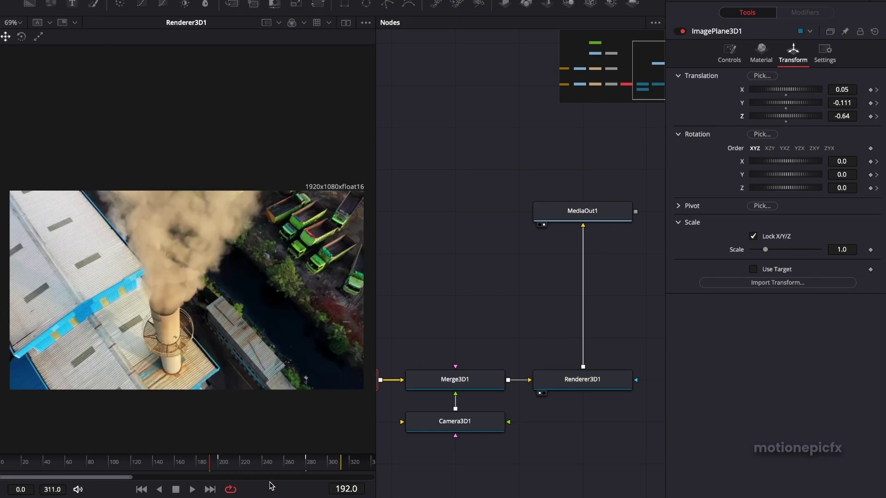
left_click(185, 465)
key("space")
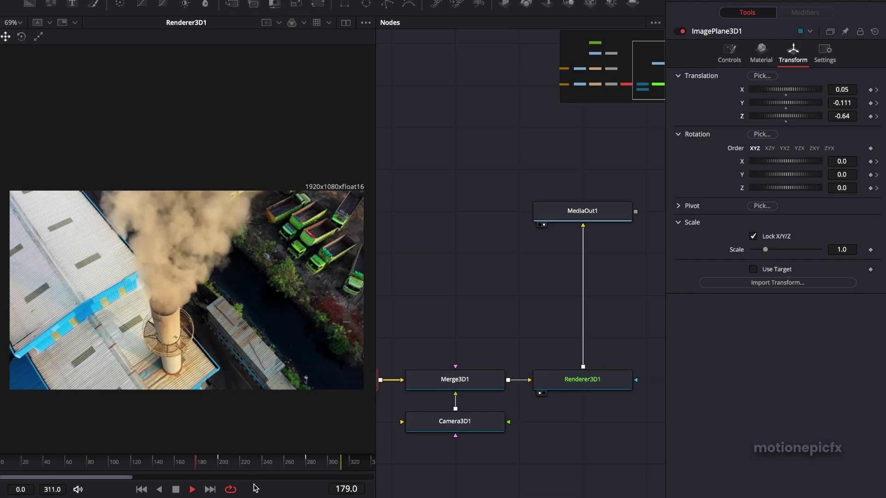
left_click(219, 467)
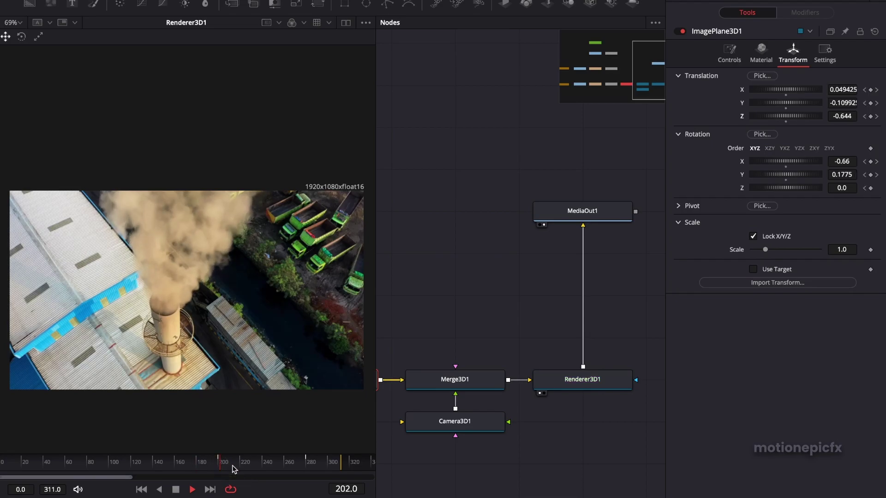
left_click(306, 465)
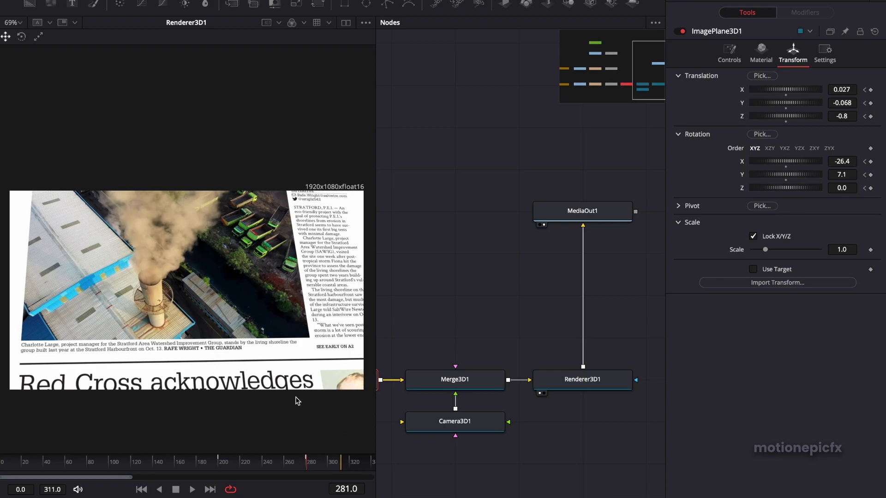
Add a Color Corrector after the Video node.
left_click_drag(421, 336, 516, 354)
left_click_drag(476, 242, 456, 406)
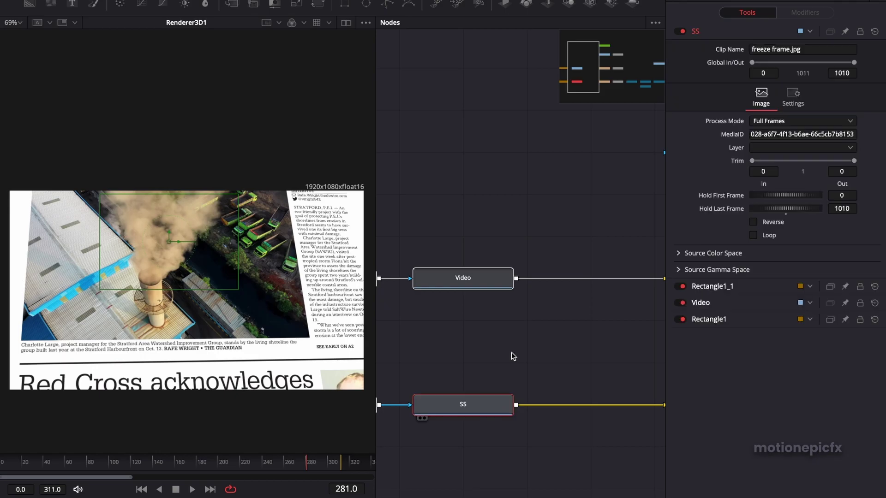
left_click(495, 290)
key("shift+space")
type("cc")
left_click(470, 338)
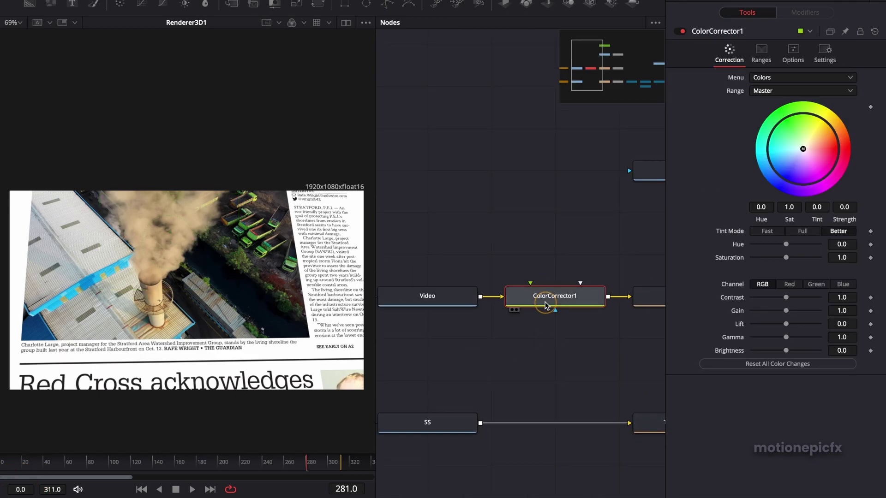
At frame 200, keyframe the saturation of ColorCorrector1 and set it to 0.
left_click(220, 463)
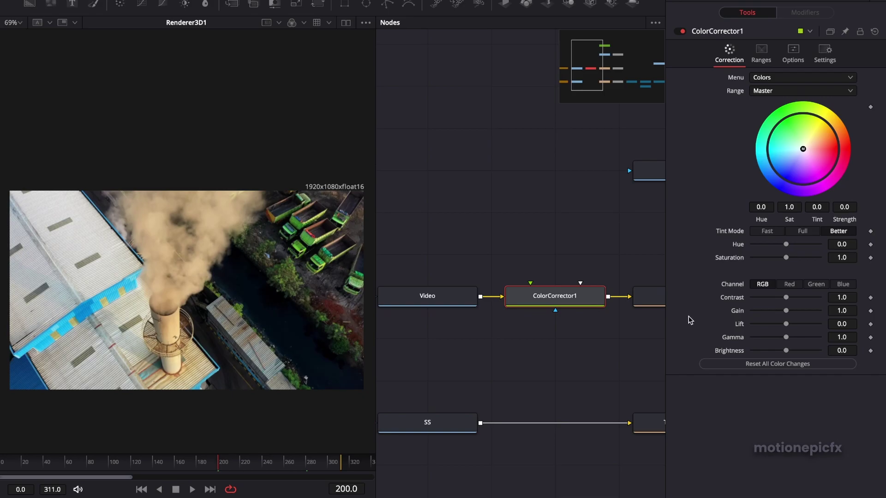
left_click(870, 258)
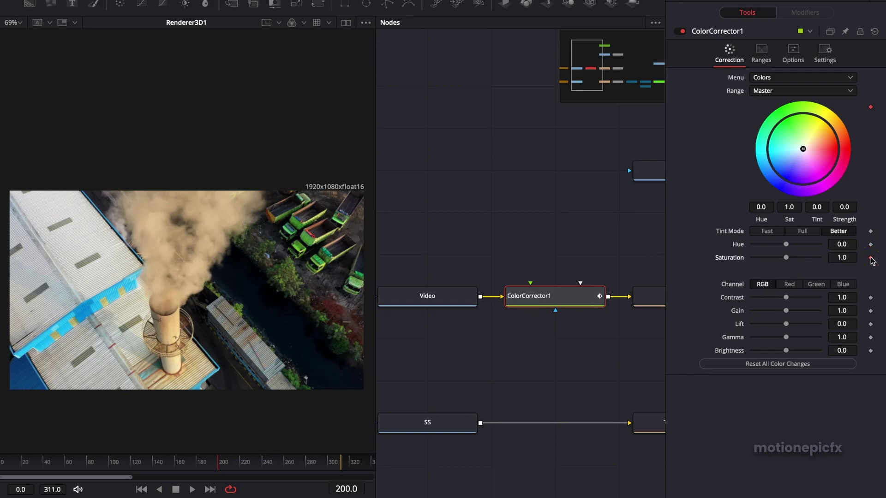
left_click_drag(786, 260, 729, 260)
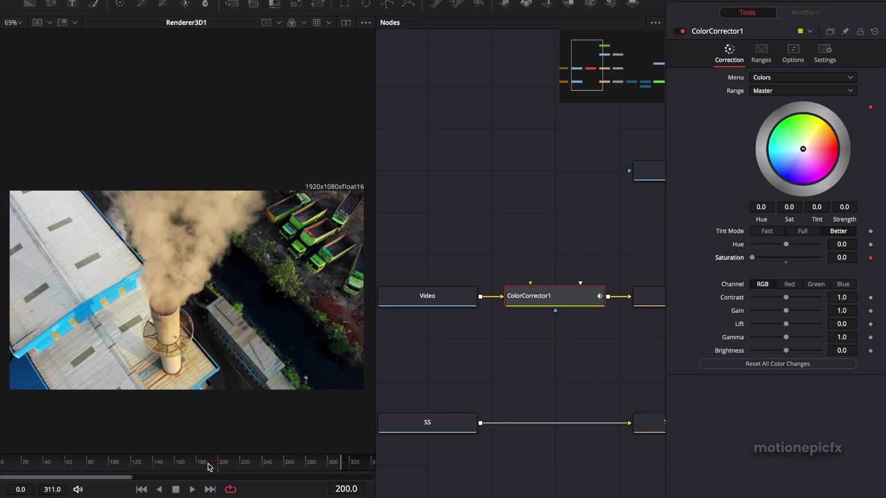
At frame 190, set the saturation of ColorCorrector1 to 1.
left_click(345, 489)
type("190")
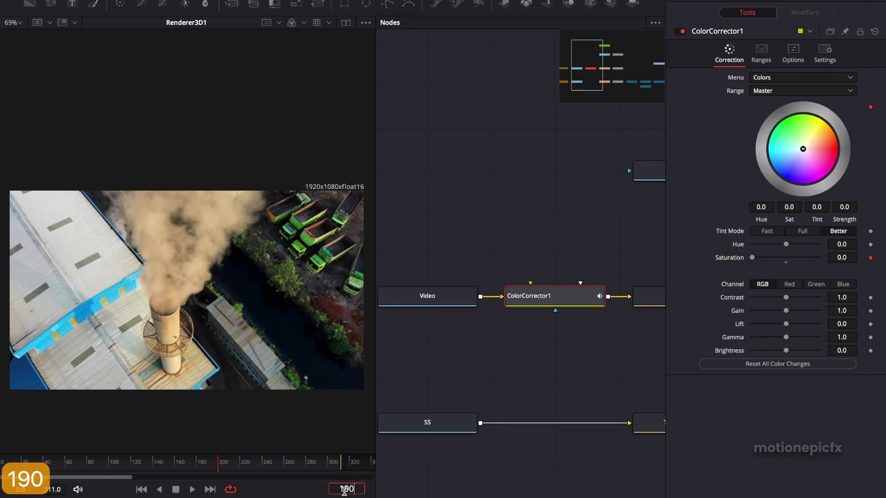
key("Return")
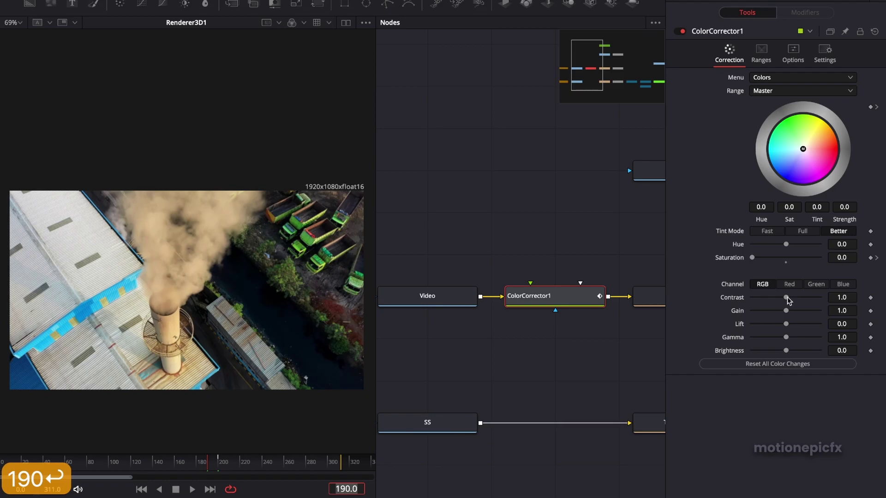
left_click(843, 258)
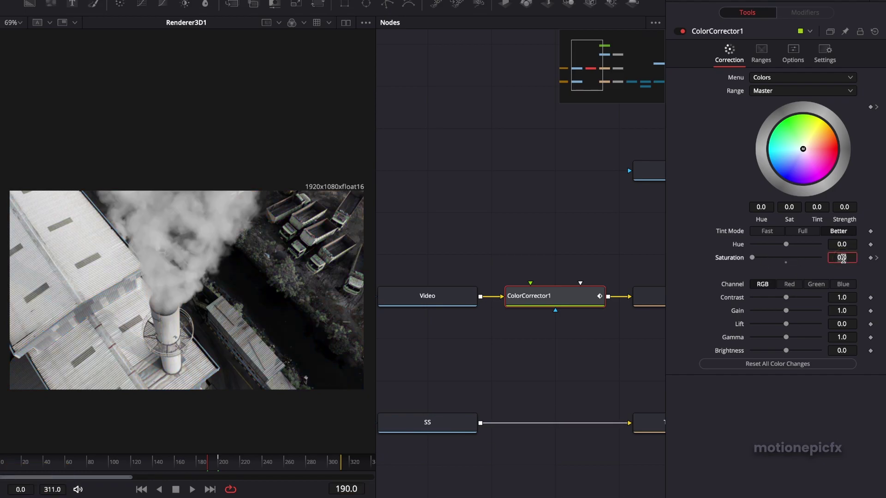
type("1")
key("Return")
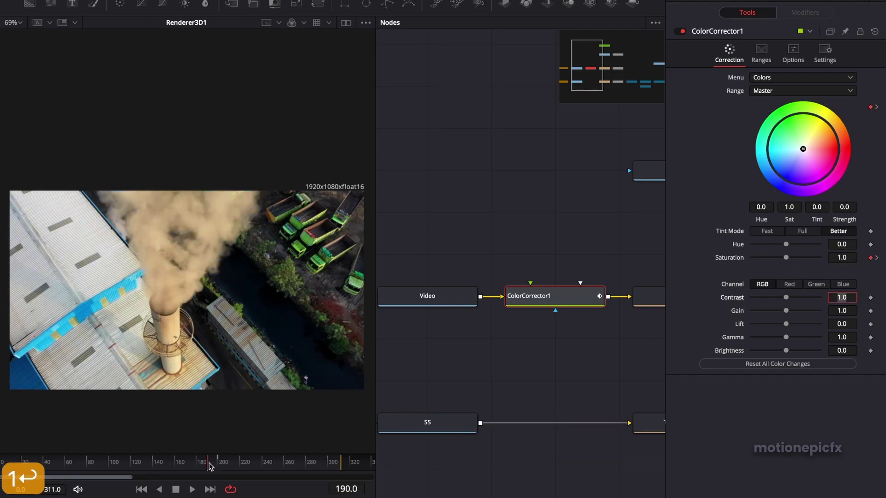
Scrub from frame 190 to frame 209 to check the fade to black and white.
left_click(211, 464)
left_click_drag(210, 465, 222, 466)
left_click_drag(224, 466, 228, 466)
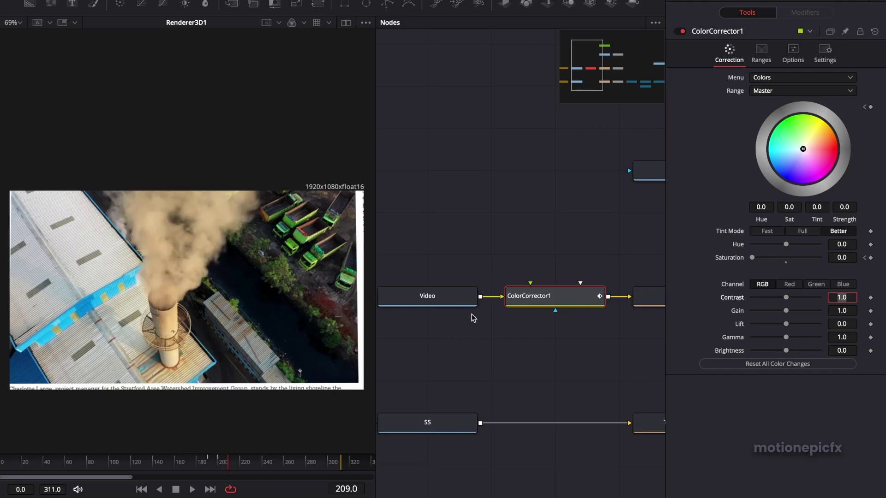
Add a Color Corrector after the SS freeze-frame node and set its saturation to 0 while viewing frame 200.
left_click(536, 295)
key("super+c")
left_click(441, 427)
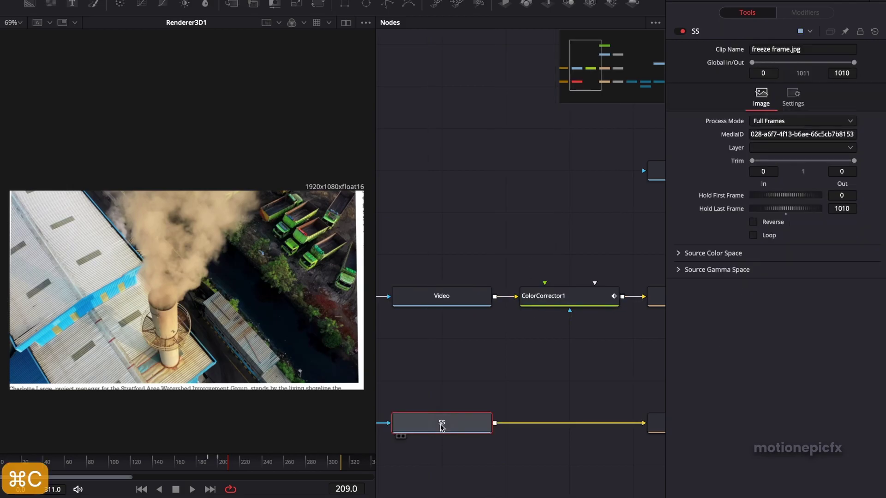
left_click(220, 465)
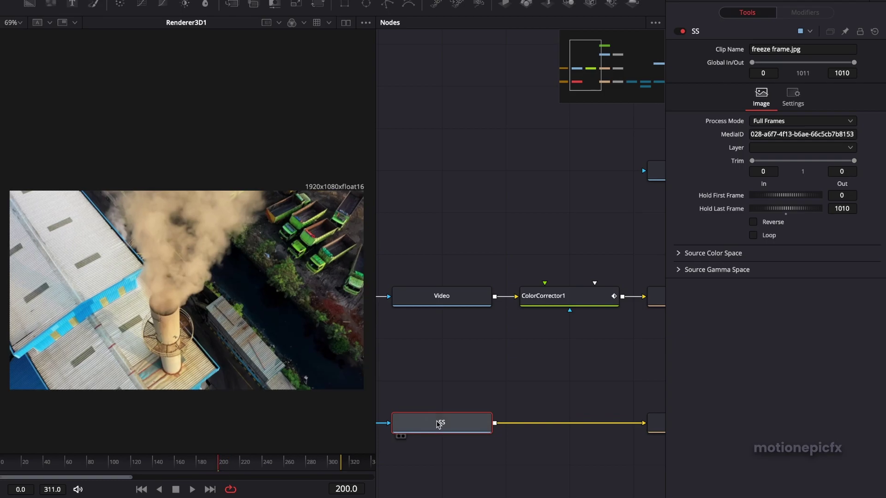
key("shift+space")
type("cc")
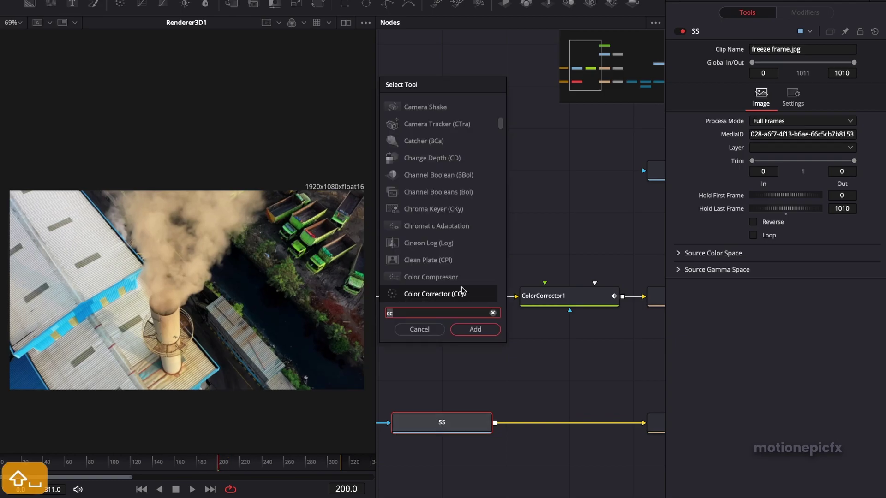
left_click(475, 329)
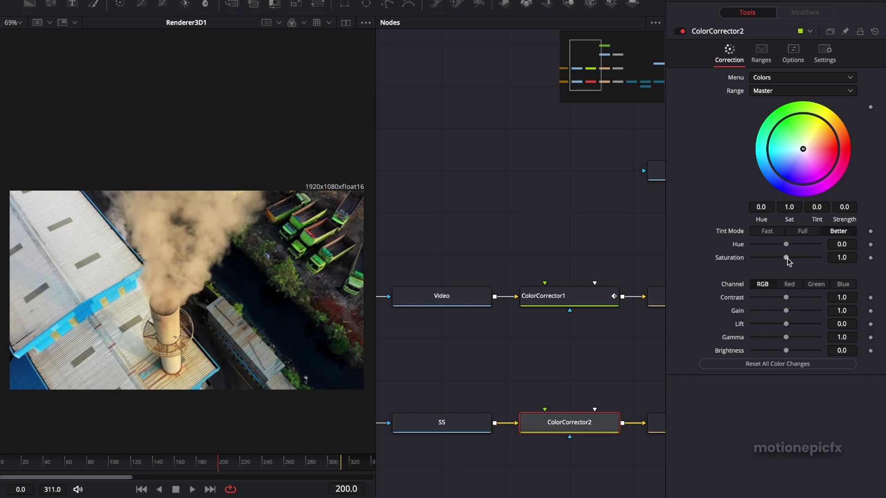
left_click_drag(786, 258, 736, 257)
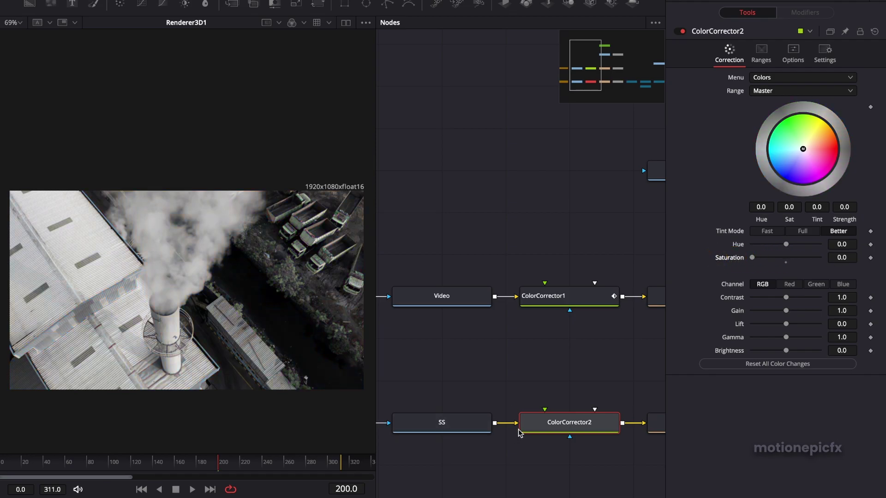
Scrub across the freeze around frame 200 and on to frame 272 to check the desaturated transition.
left_click(210, 464)
left_click_drag(211, 463, 226, 467)
left_click(297, 463)
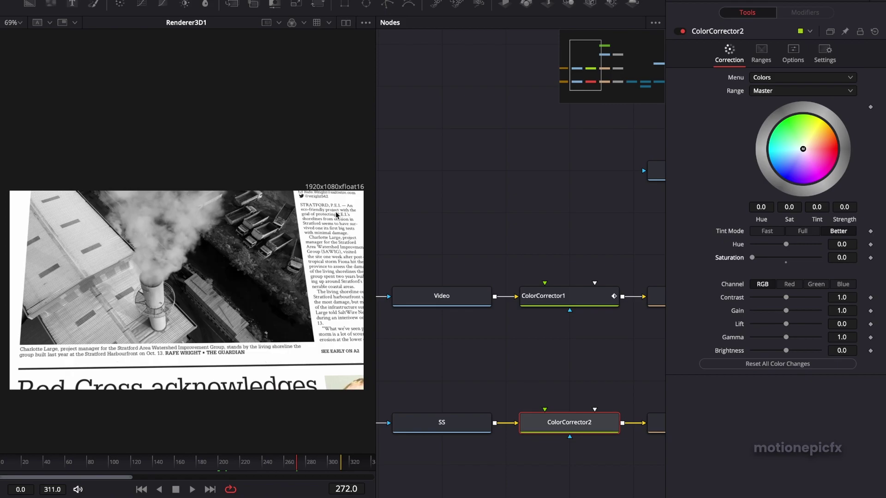
Review the node tree from the two color correctors through the merges and image plane to MediaOut1.
mouse_move(520, 303)
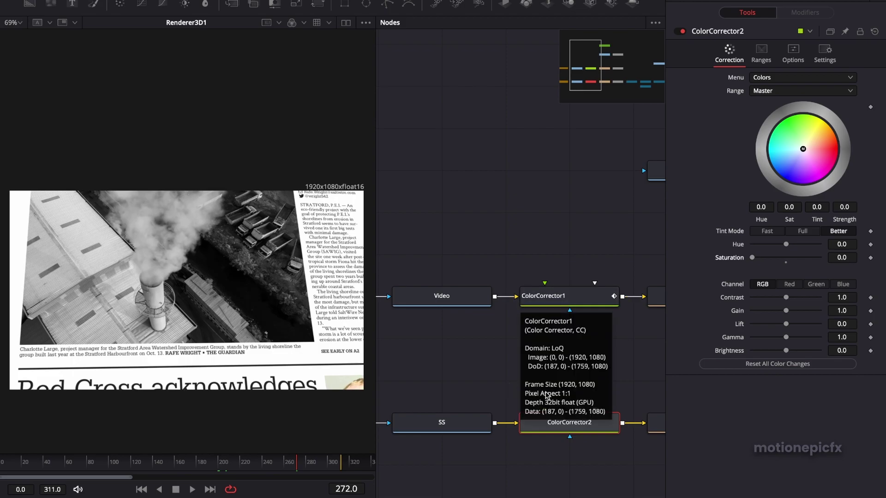
scroll(512, 372, "right", 3)
scroll(512, 371, "up", 1)
scroll(508, 374, "right", 5)
scroll(507, 374, "up", 1)
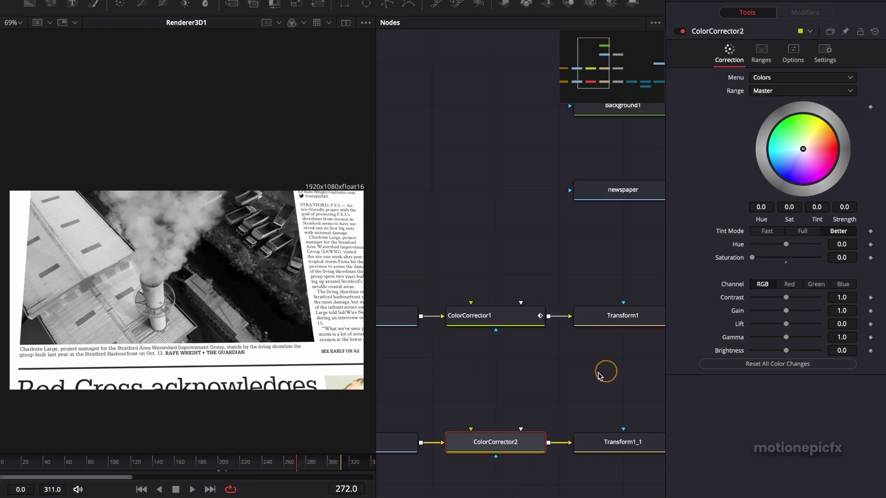
left_click_drag(585, 384, 463, 396)
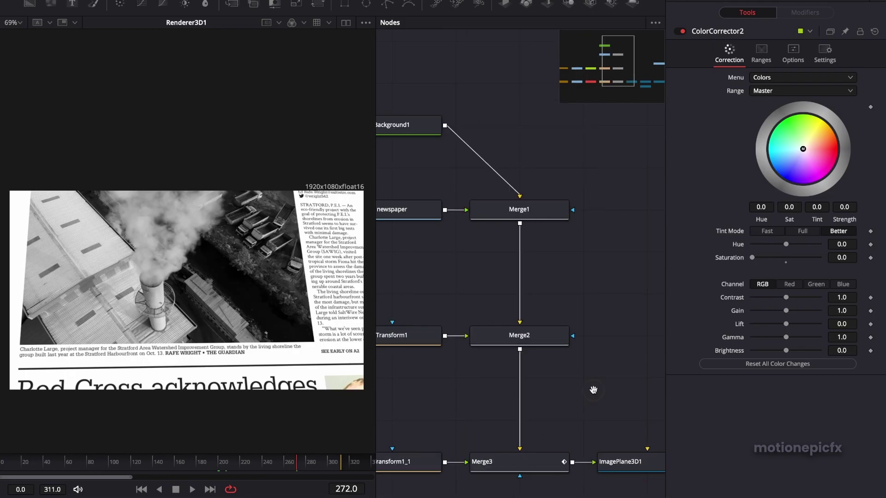
left_click_drag(593, 390, 549, 374)
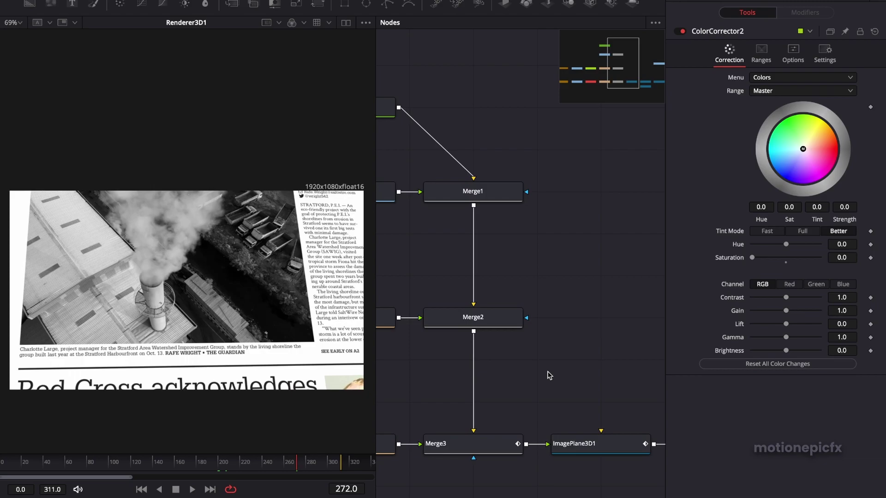
left_click_drag(582, 384, 538, 380)
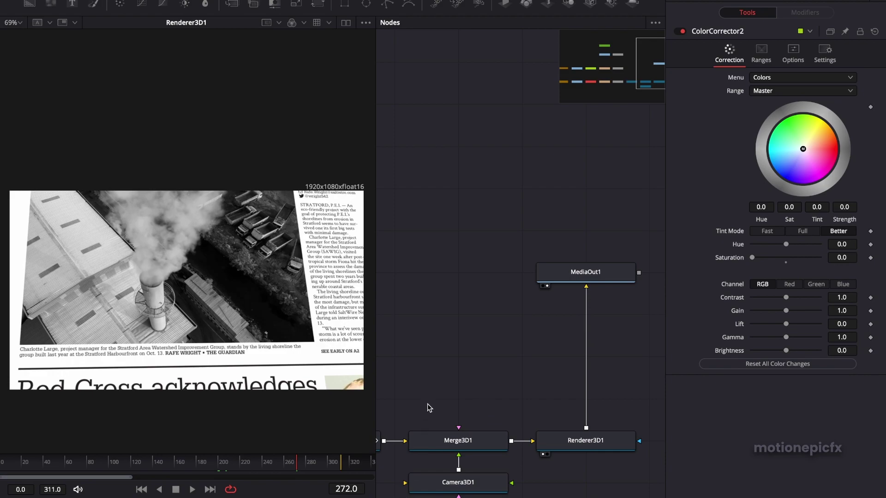
Return to the Edit page and place the playhead at 01:00:02:01 on Timeline 2.
key("shift+4")
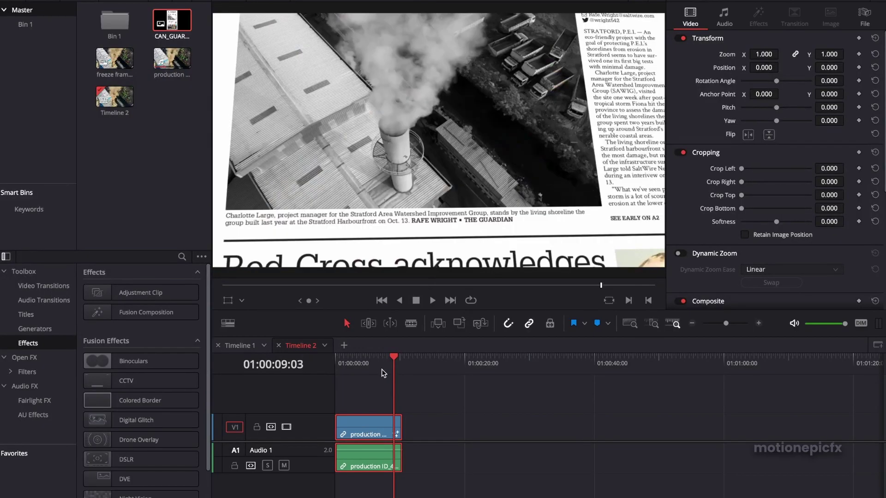
left_click(348, 370)
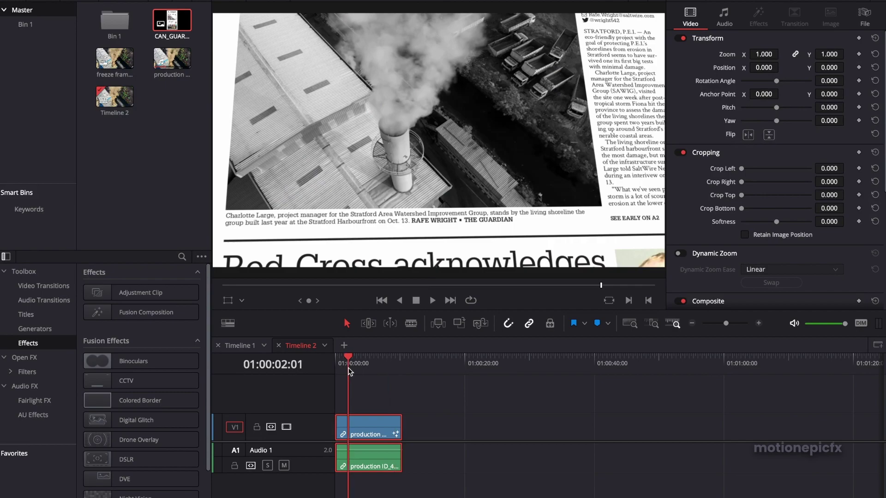